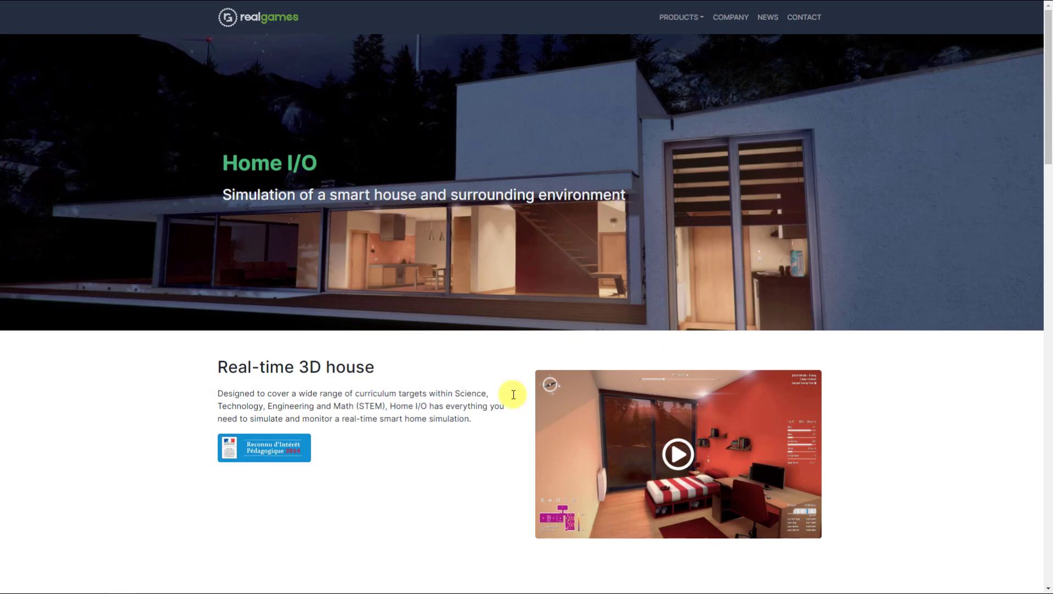
# - Open the PRODUCTS menu on the Home I/O website and close it without choosing anything
pyautogui.click(701, 21)
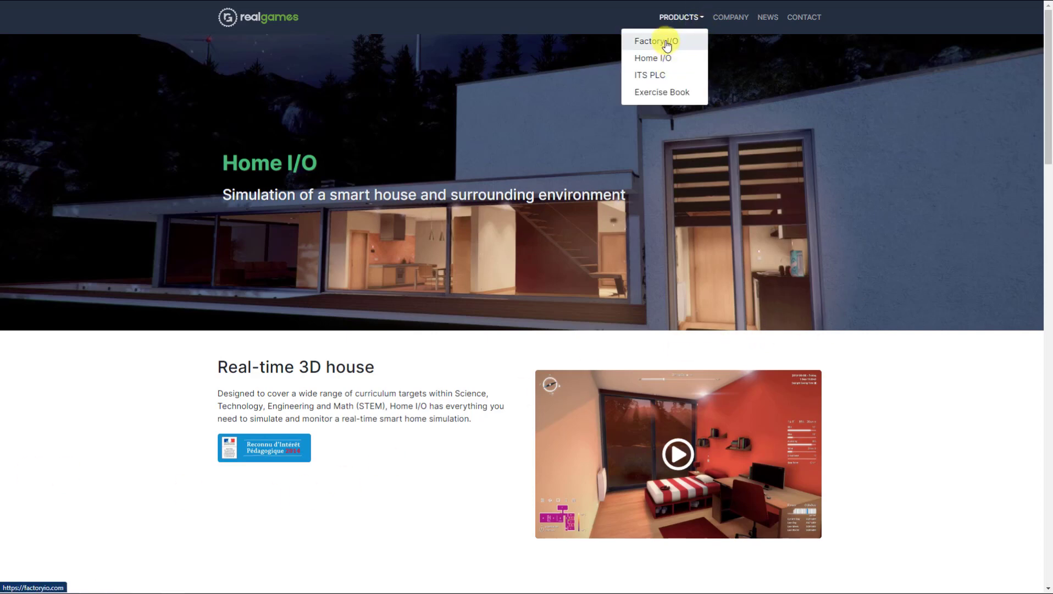
pyautogui.click(803, 148)
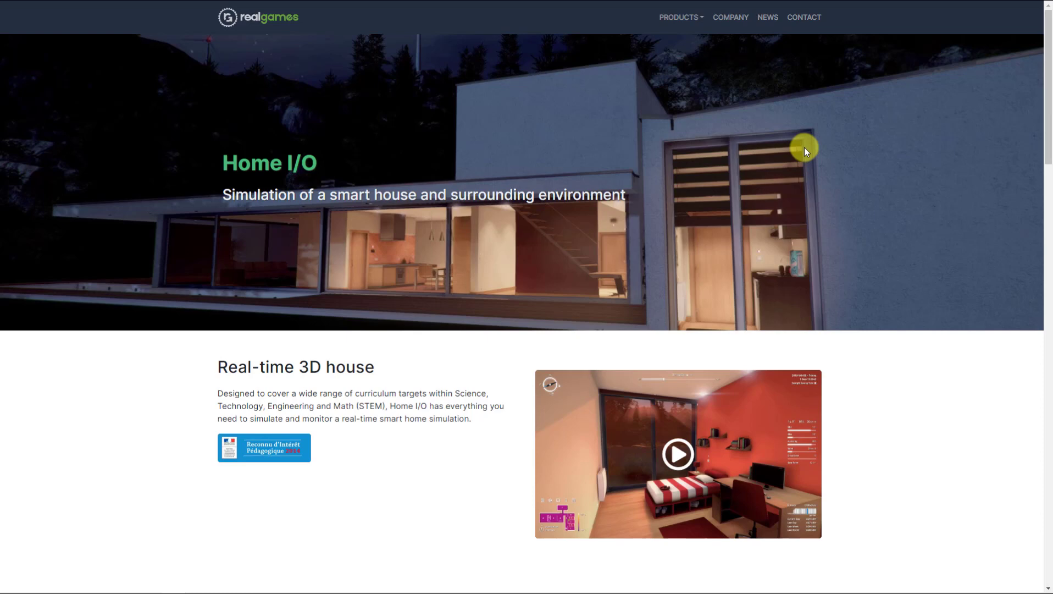
pyautogui.scroll(-2, 787, 242)
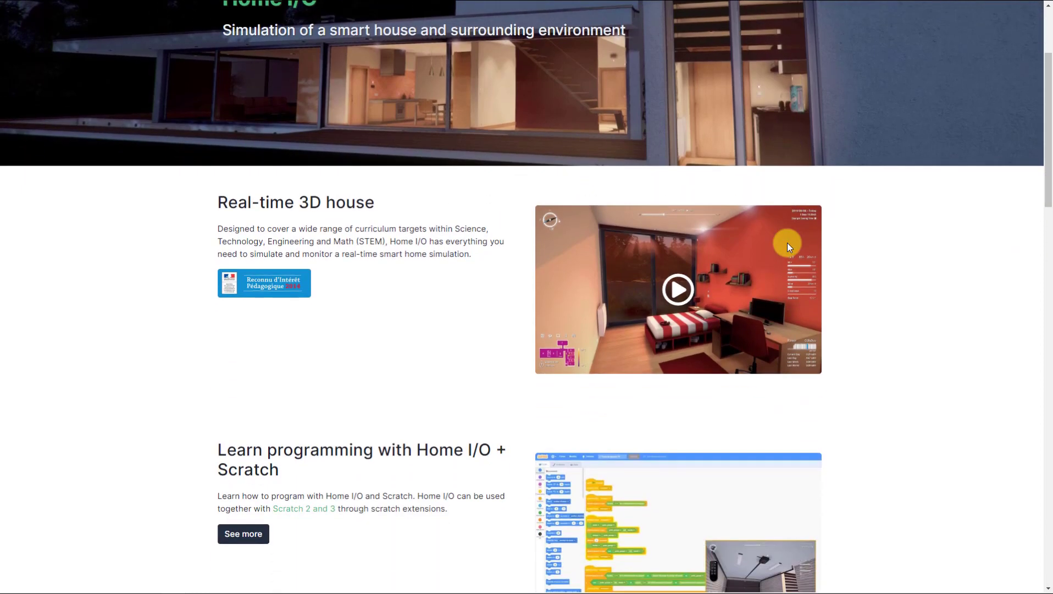
pyautogui.scroll(-1, 787, 242)
pyautogui.scroll(-3, 787, 242)
pyautogui.scroll(-4, 787, 242)
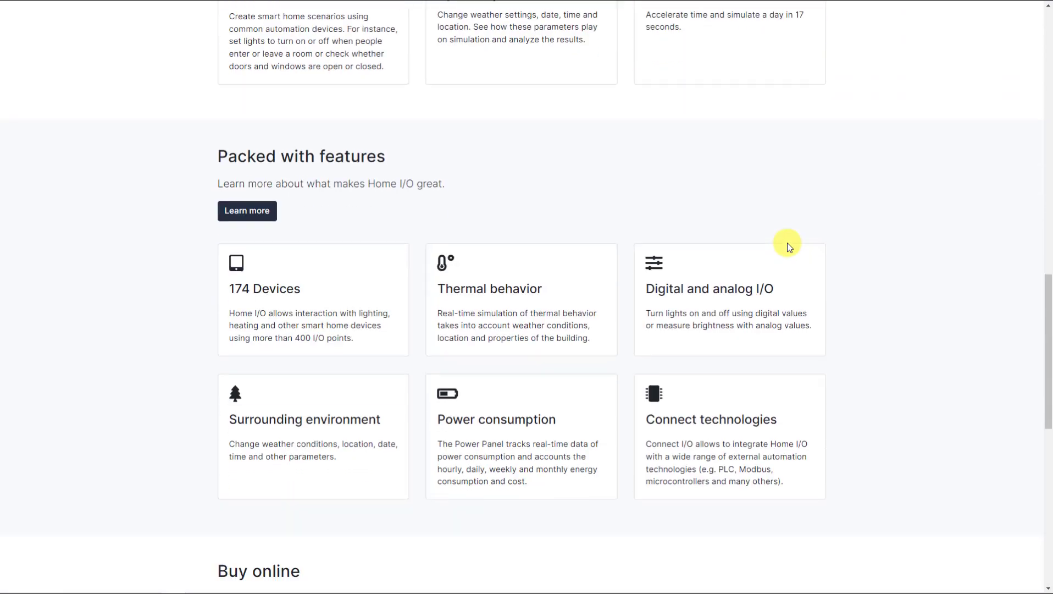
pyautogui.scroll(-4, 788, 242)
pyautogui.scroll(-1, 787, 242)
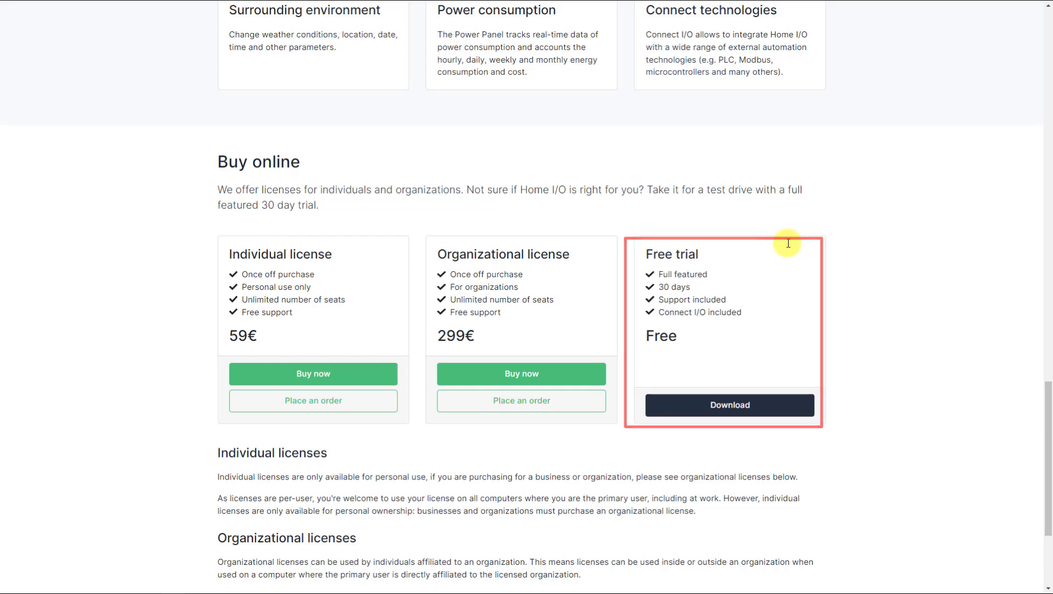
# - Save homeio-trial-installer.exe to Downloads, run it, and choose English as the language
pyautogui.click(728, 405)
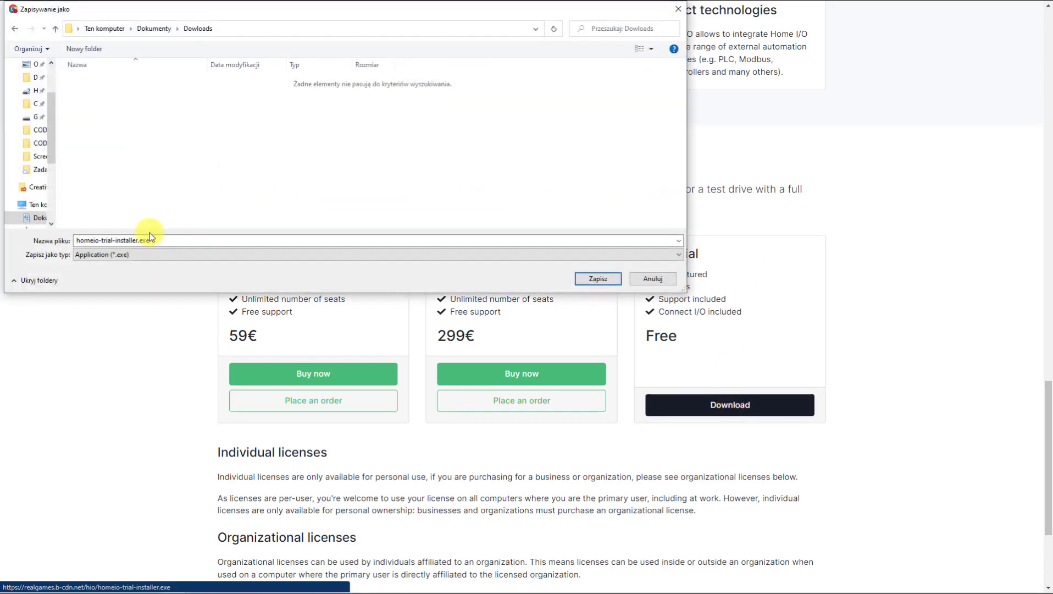
pyautogui.click(172, 239)
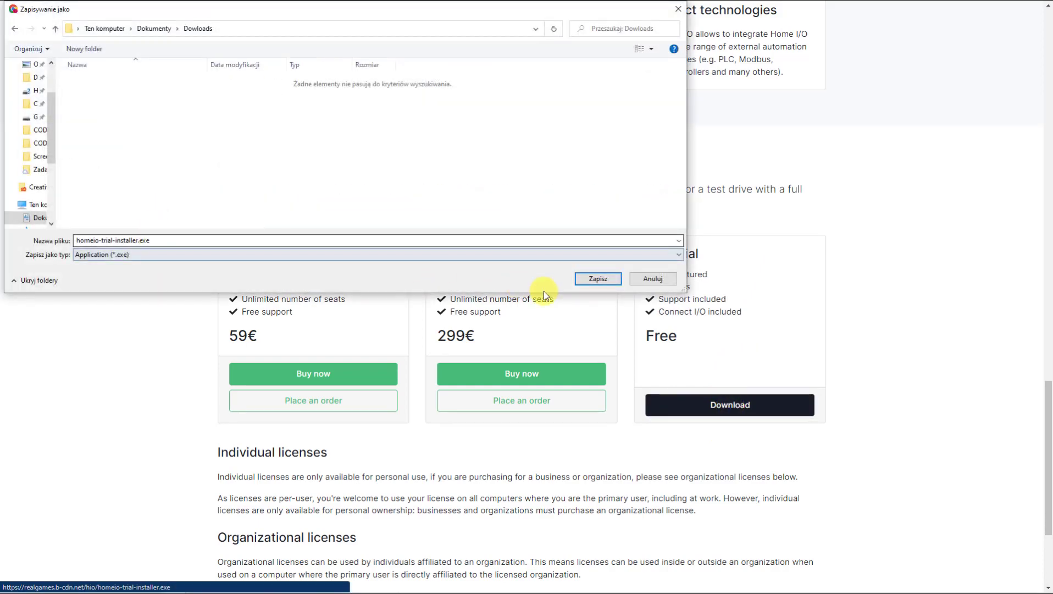
pyautogui.click(604, 278)
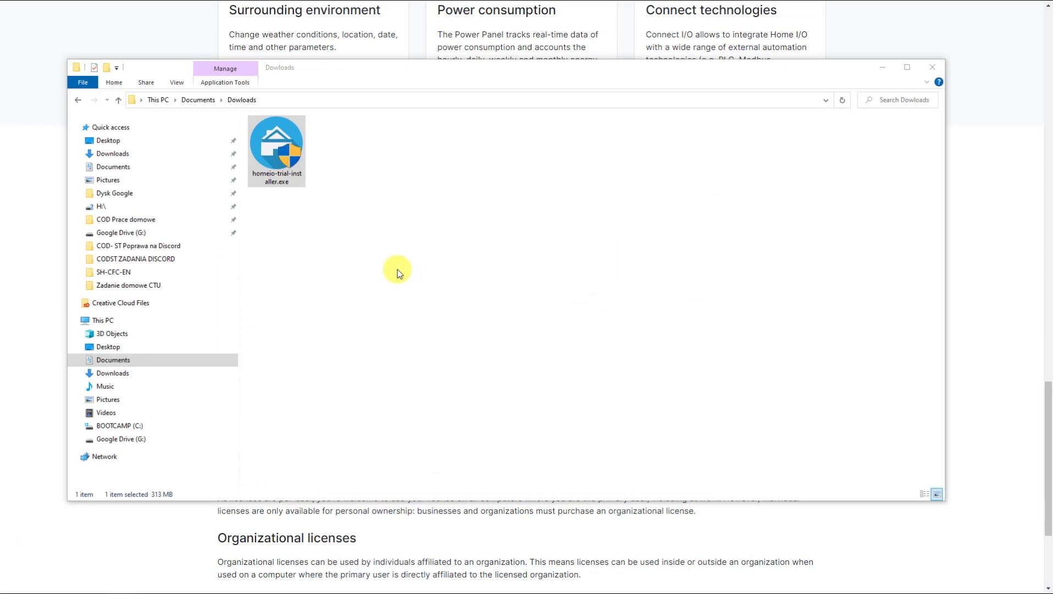
pyautogui.doubleClick(282, 152)
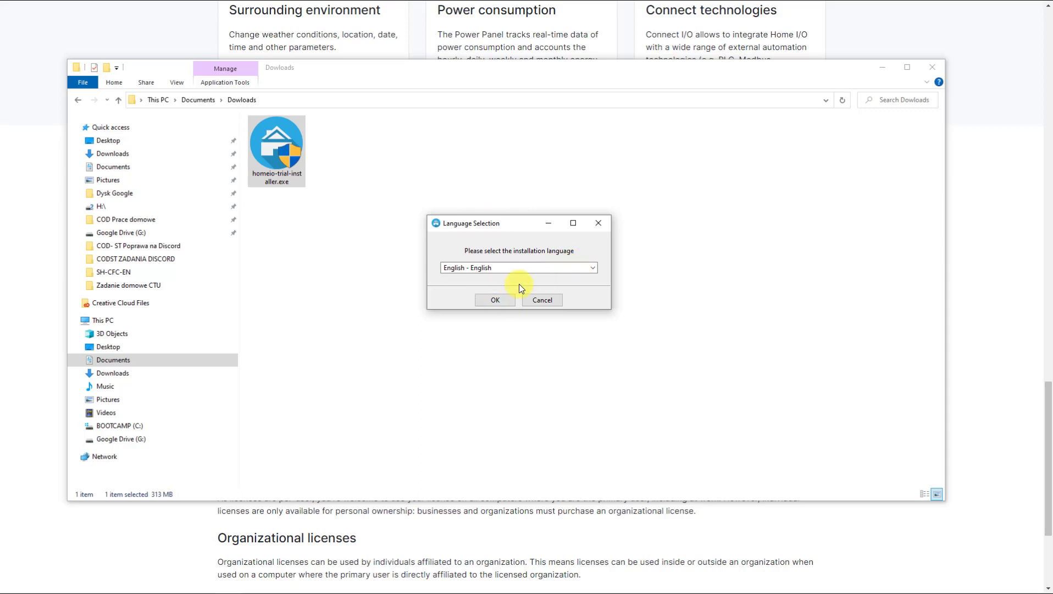
pyautogui.click(347, 277)
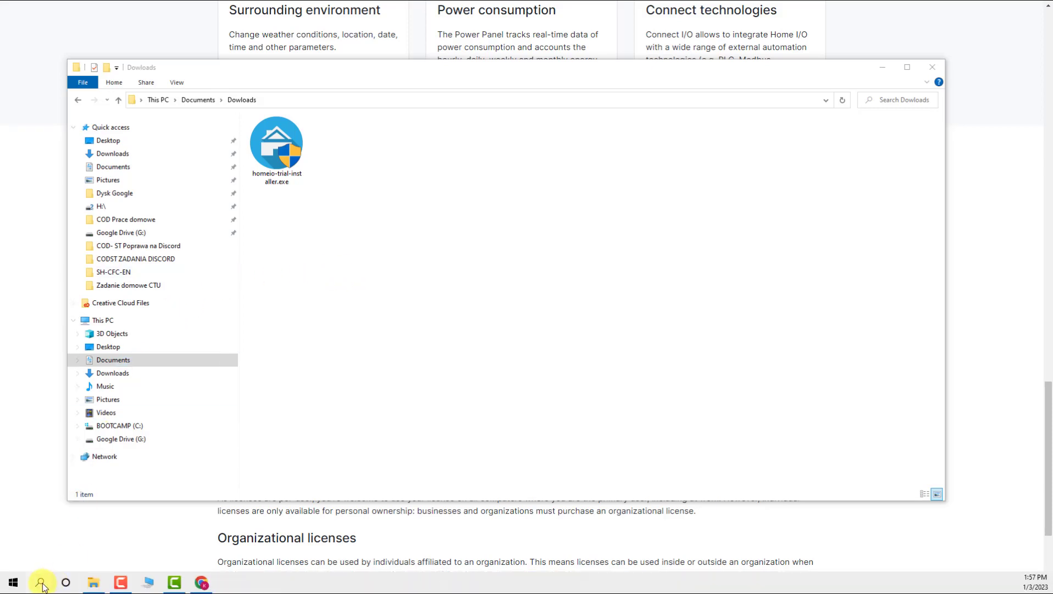
# - Search Windows for 'home' and launch the Home IO best match
pyautogui.click(40, 582)
pyautogui.write('h')
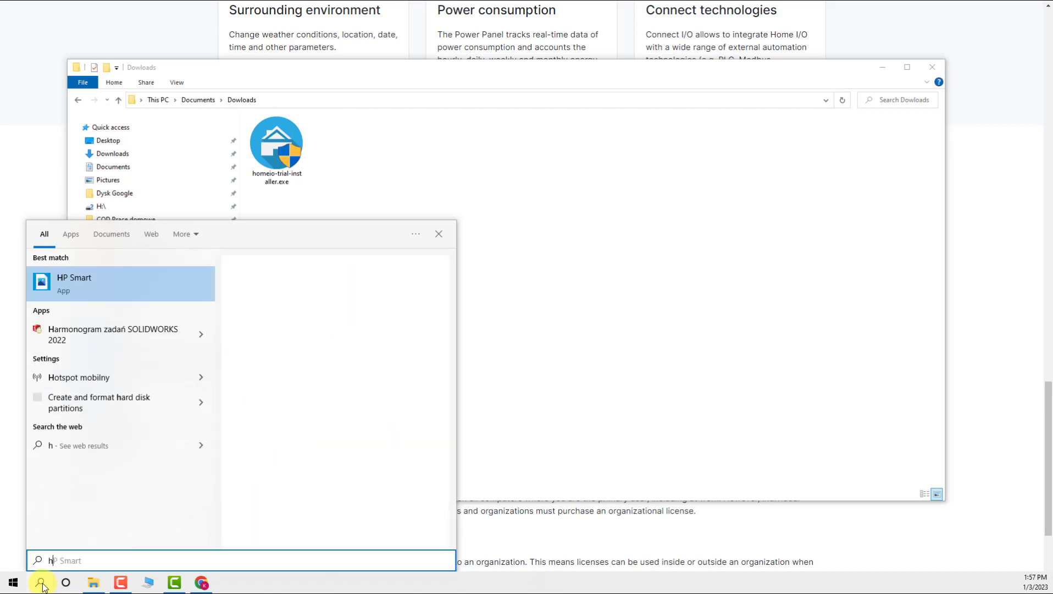
pyautogui.write('ome')
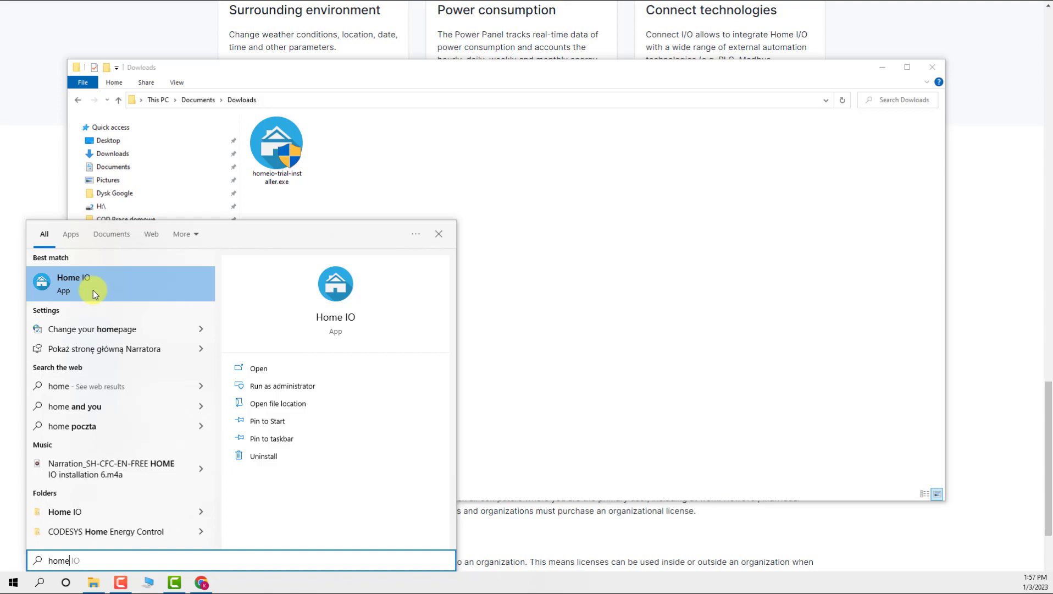
pyautogui.click(93, 289)
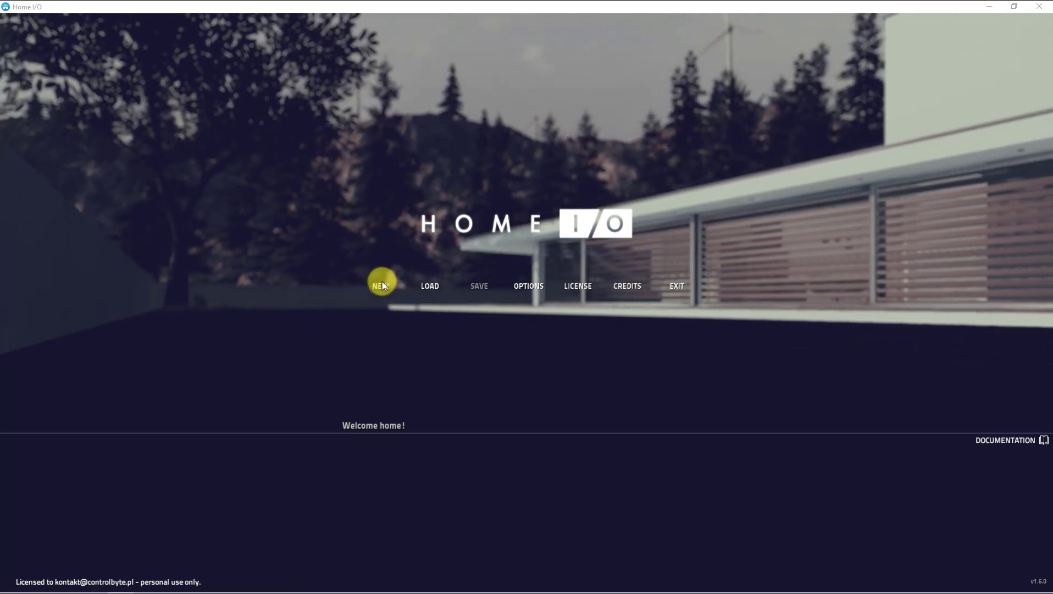
# - Choose NEW on the main menu and confirm the new simulation
pyautogui.click(382, 285)
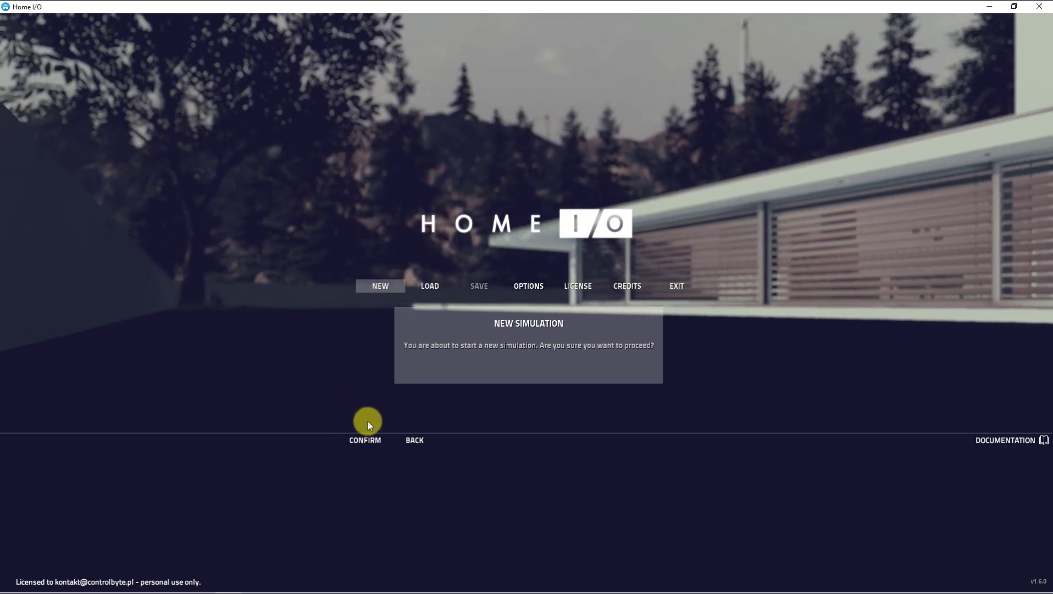
pyautogui.click(375, 438)
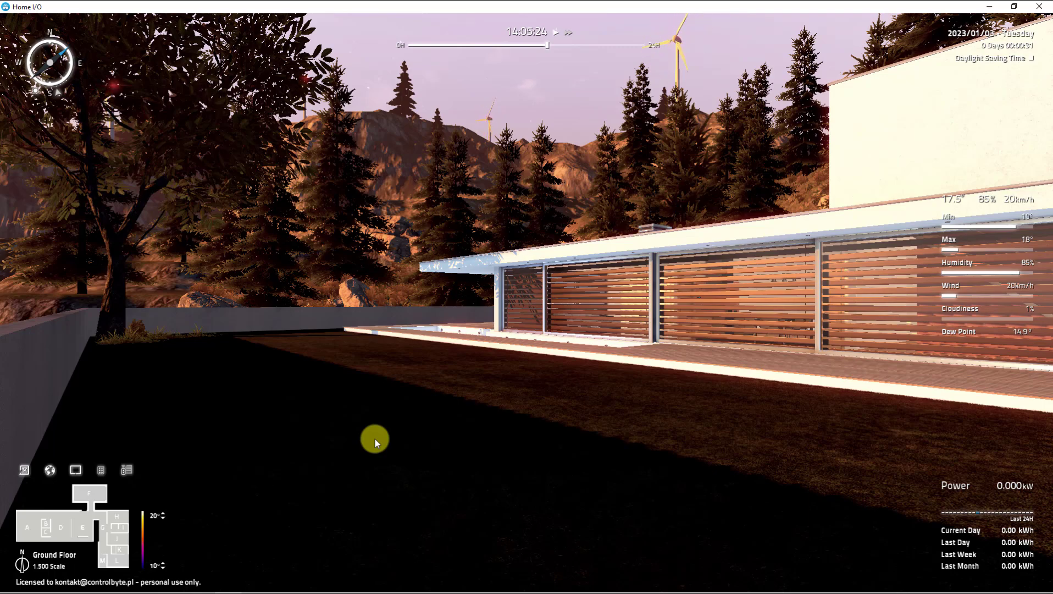
pyautogui.moveTo(498, 304); pyautogui.dragTo(526, 298, button='right')
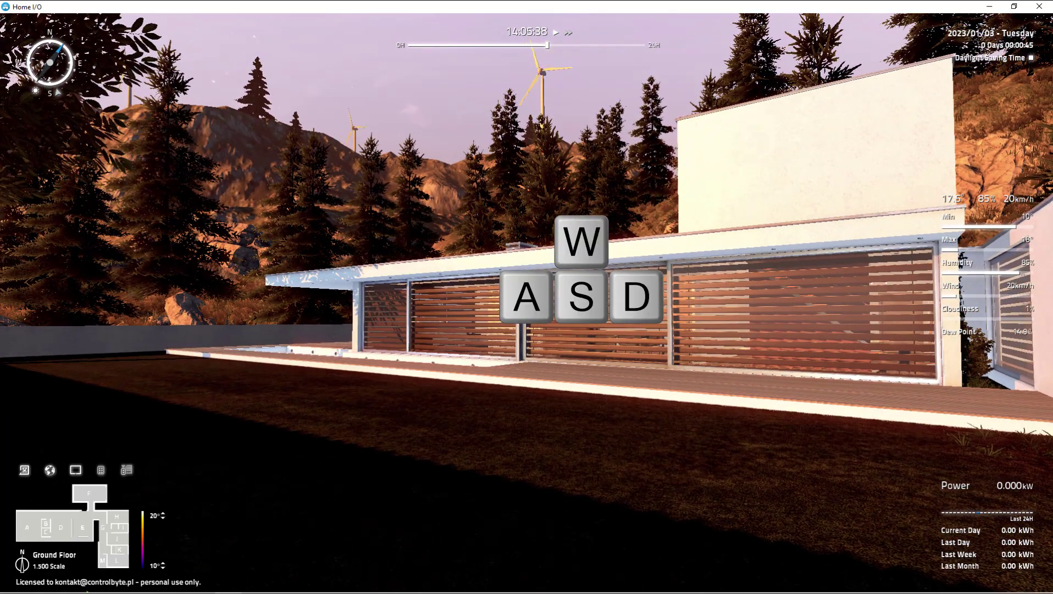
pyautogui.press('w')
pyautogui.press('a')
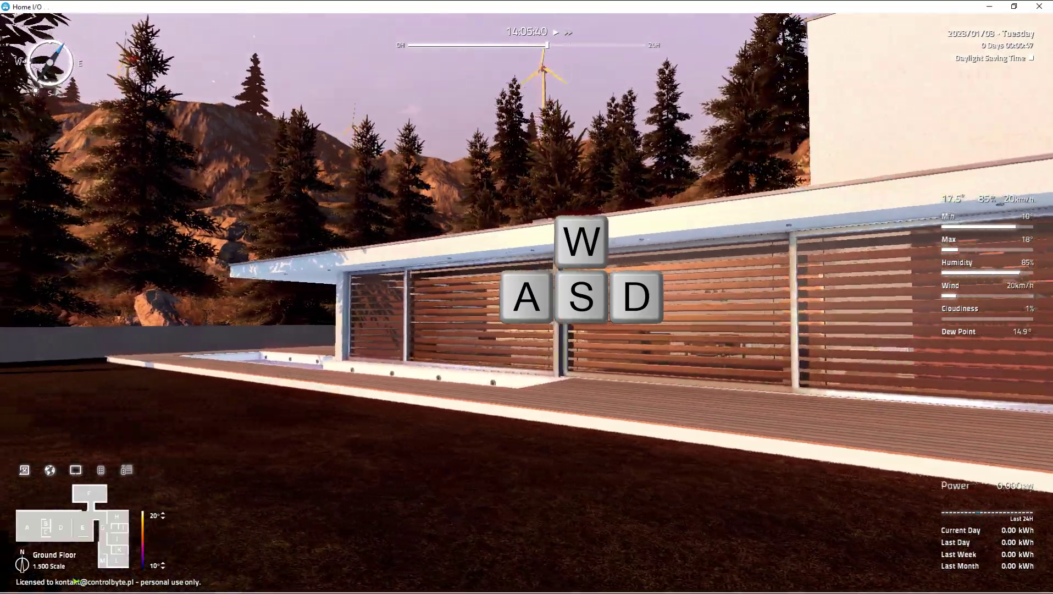
pyautogui.press('d')
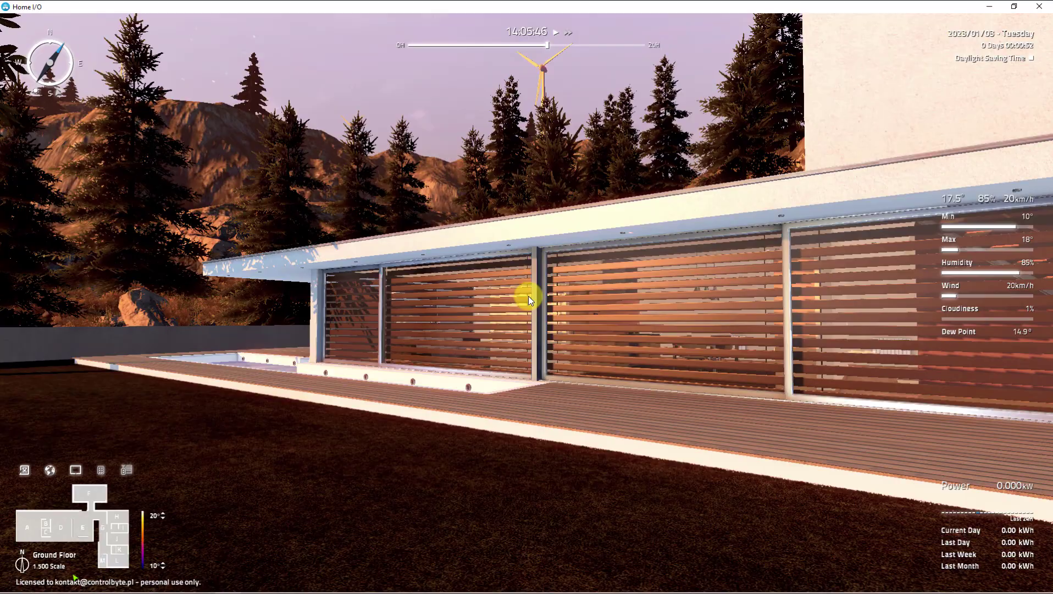
pyautogui.press('d')
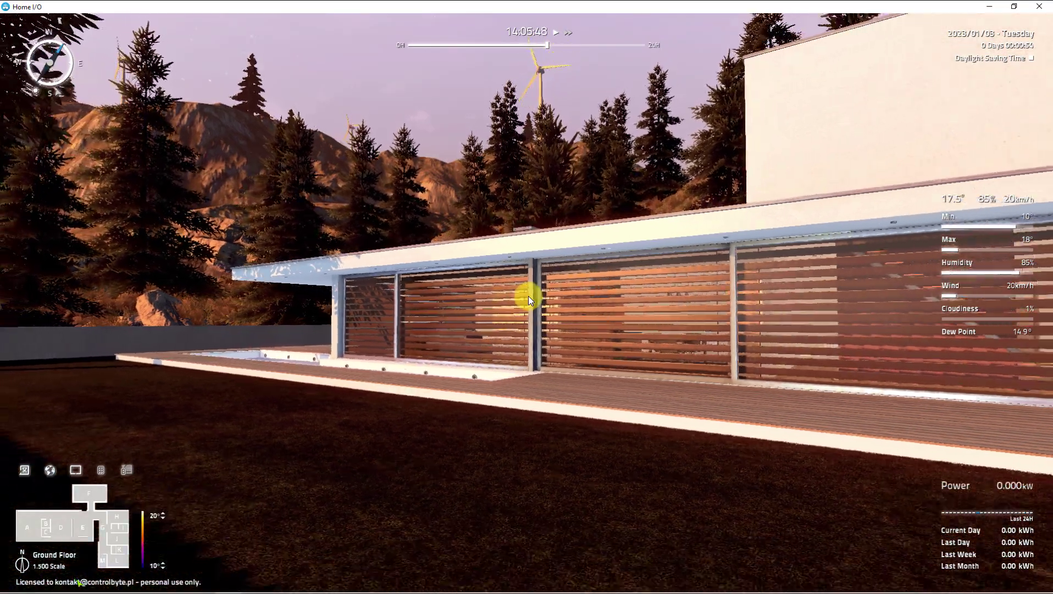
pyautogui.press('a')
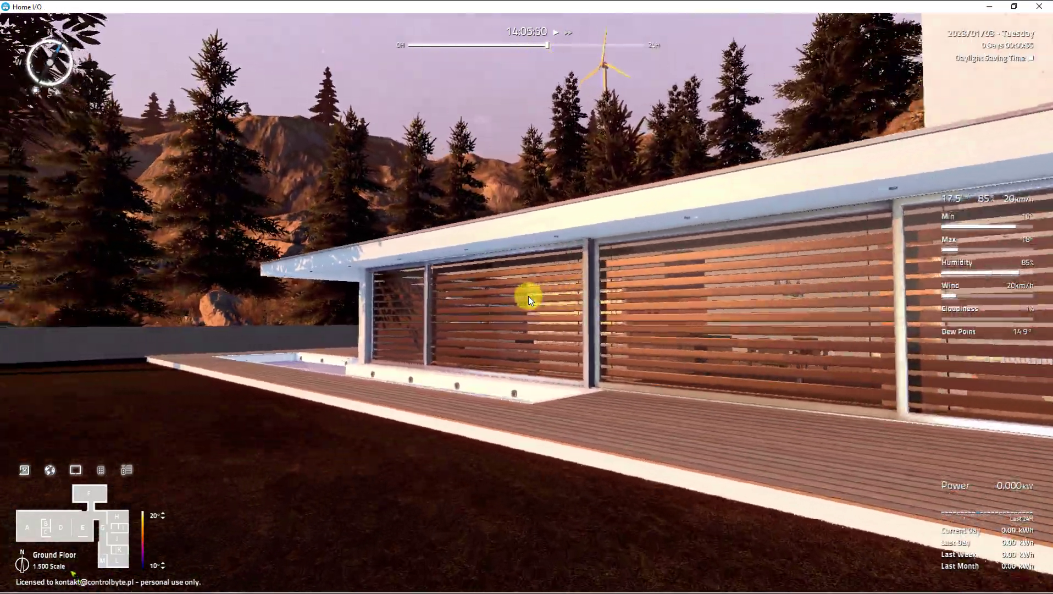
pyautogui.press('d')
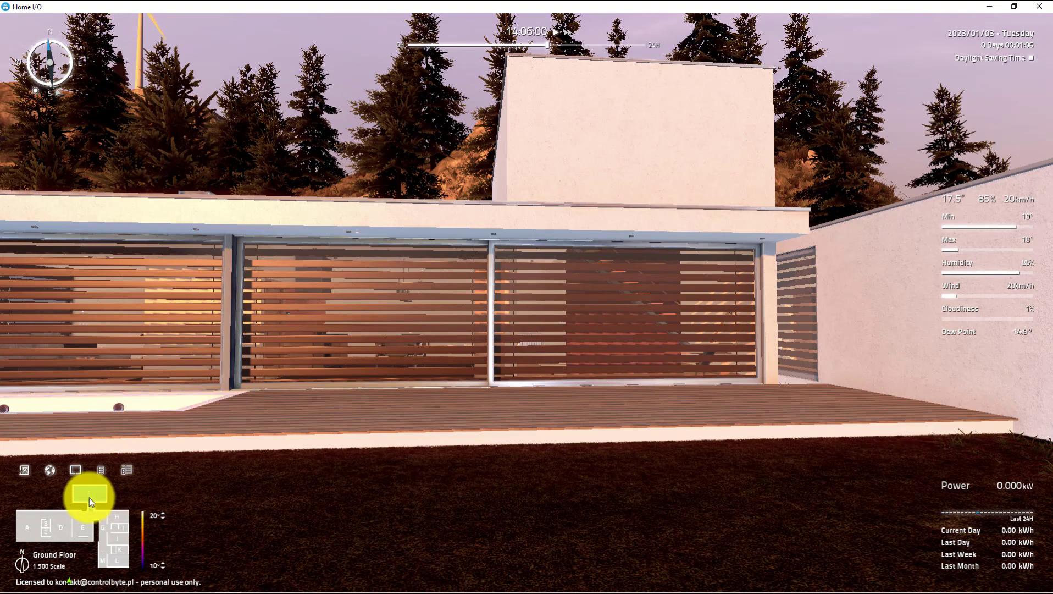
# - Jump to living room A and rotate the view across the radiator and sensor walls
pyautogui.click(30, 519)
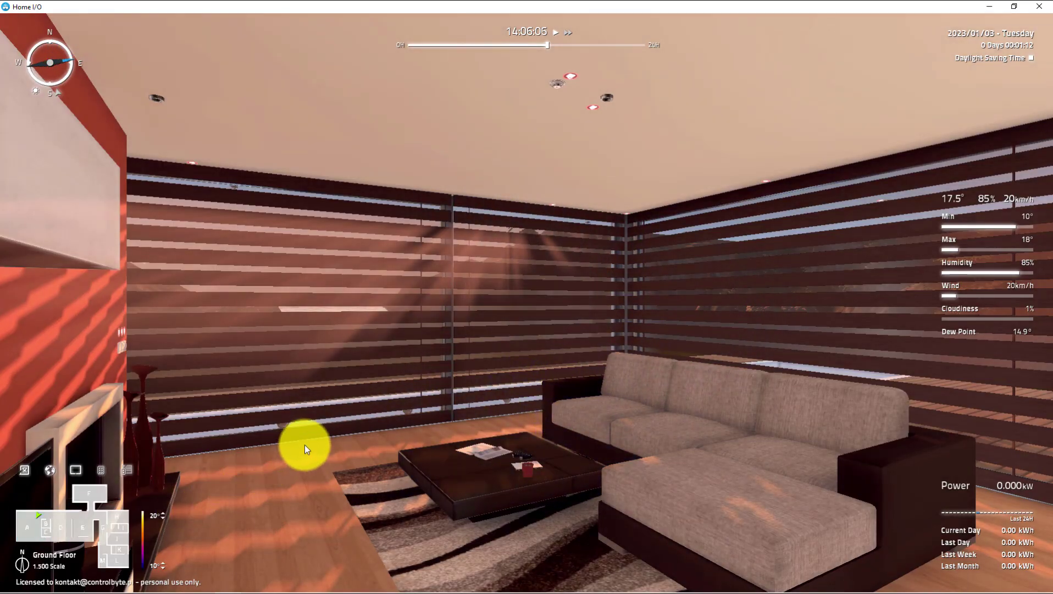
pyautogui.moveTo(305, 444); pyautogui.dragTo(526, 296, button='right')
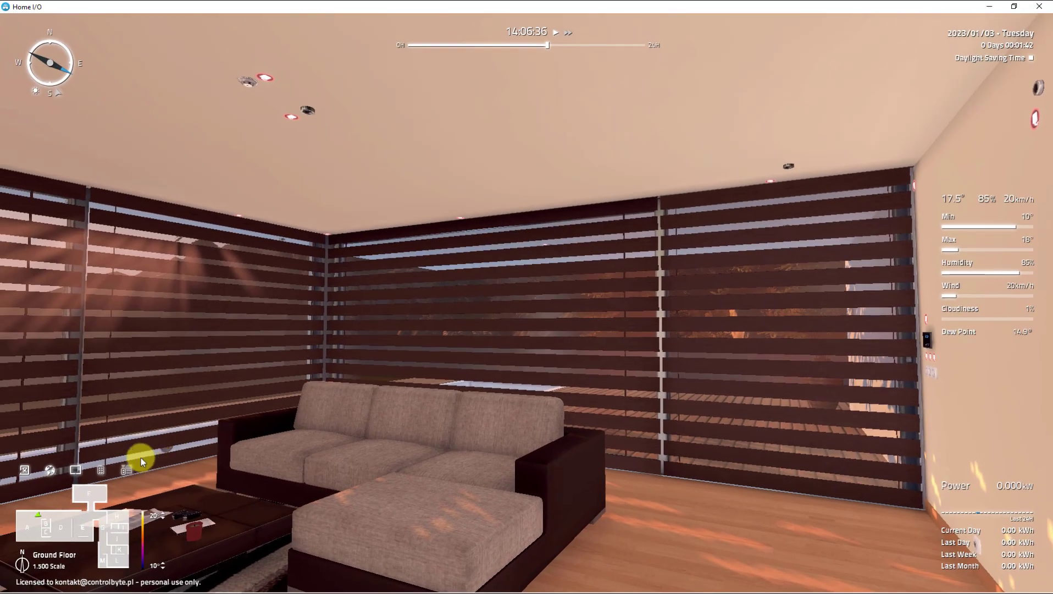
pyautogui.moveTo(141, 460); pyautogui.dragTo(465, 348, button='right')
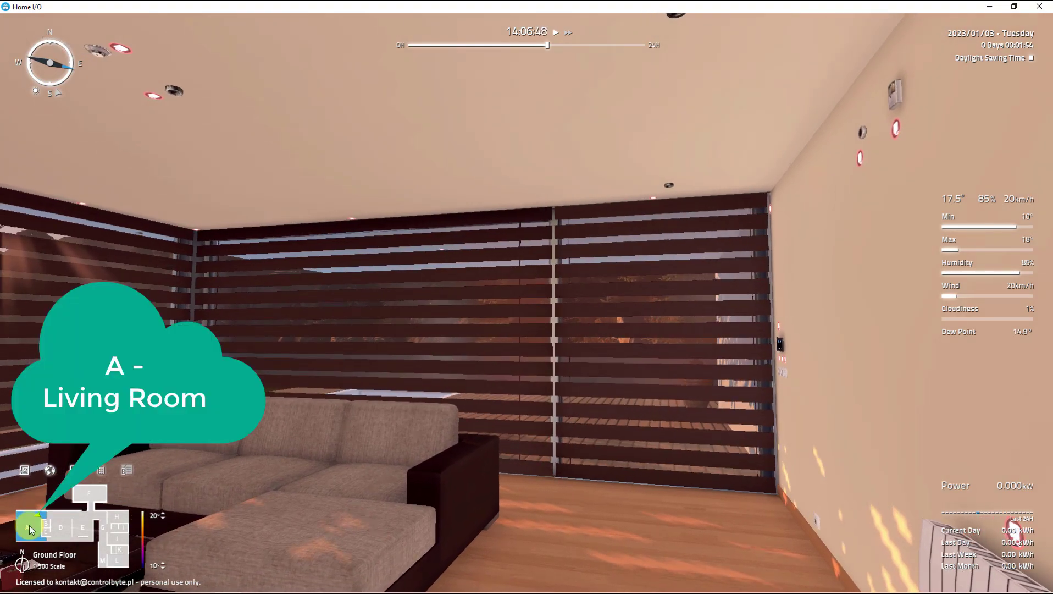
pyautogui.moveTo(527, 297); pyautogui.dragTo(527, 297, button='right')
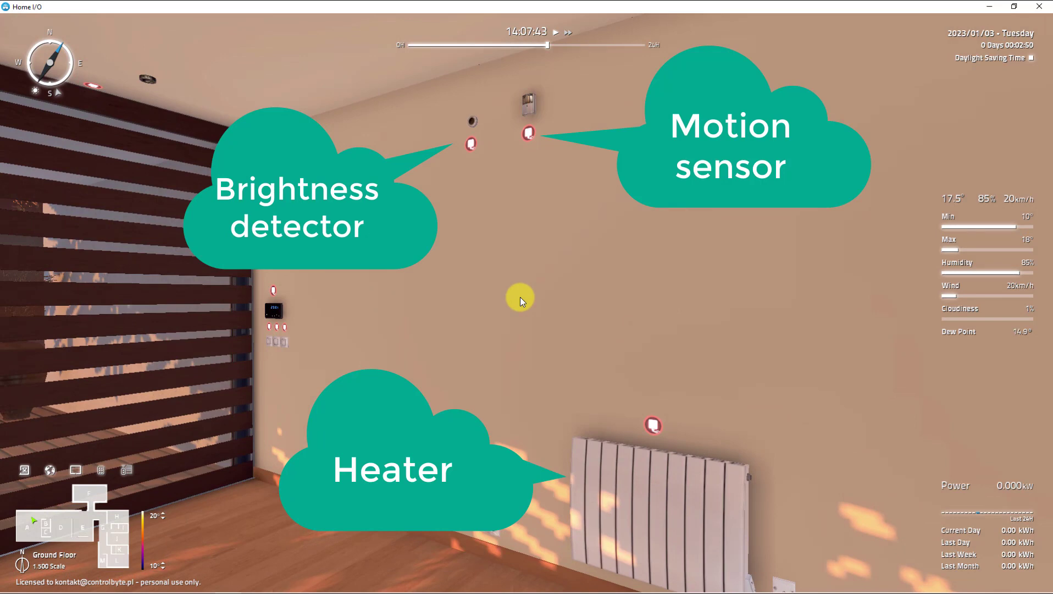
pyautogui.scroll(3, 519, 297)
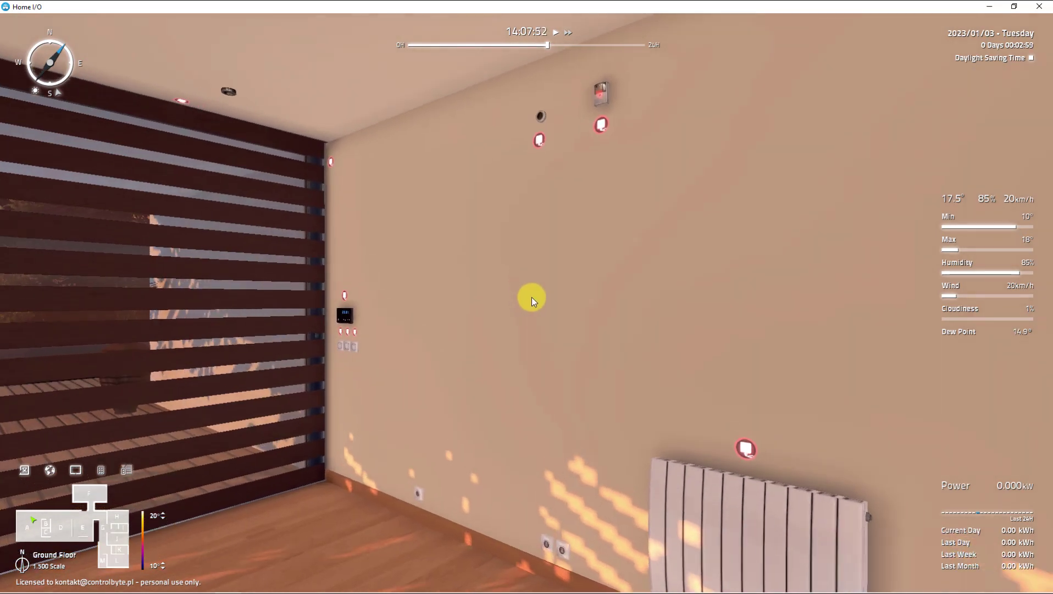
# - Turn left to face the wall panel with the 20.0 °C thermostat
pyautogui.press('Left')
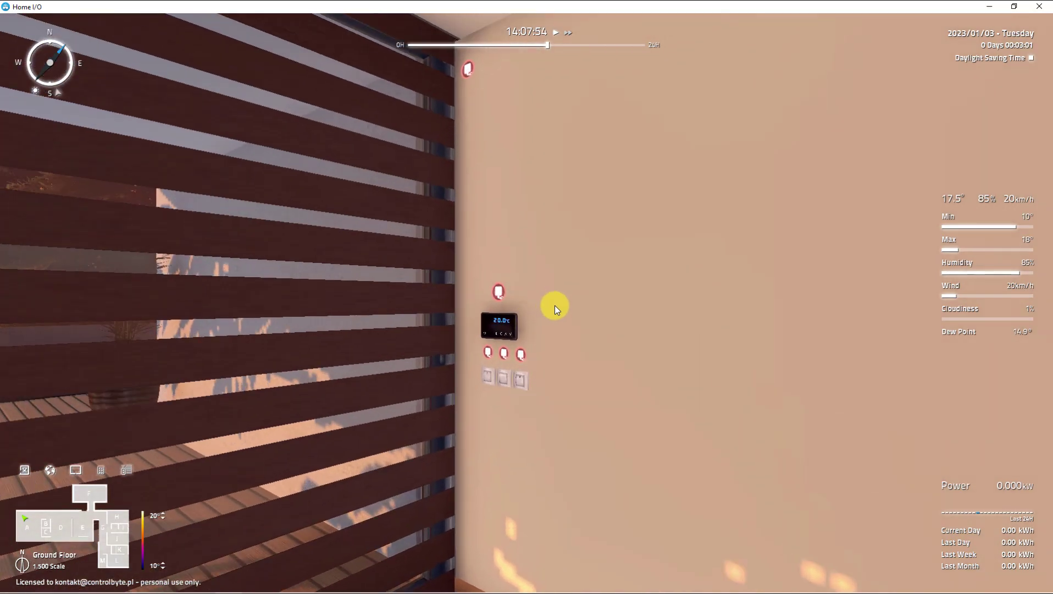
pyautogui.scroll(1, 550, 334)
pyautogui.scroll(1, 543, 394)
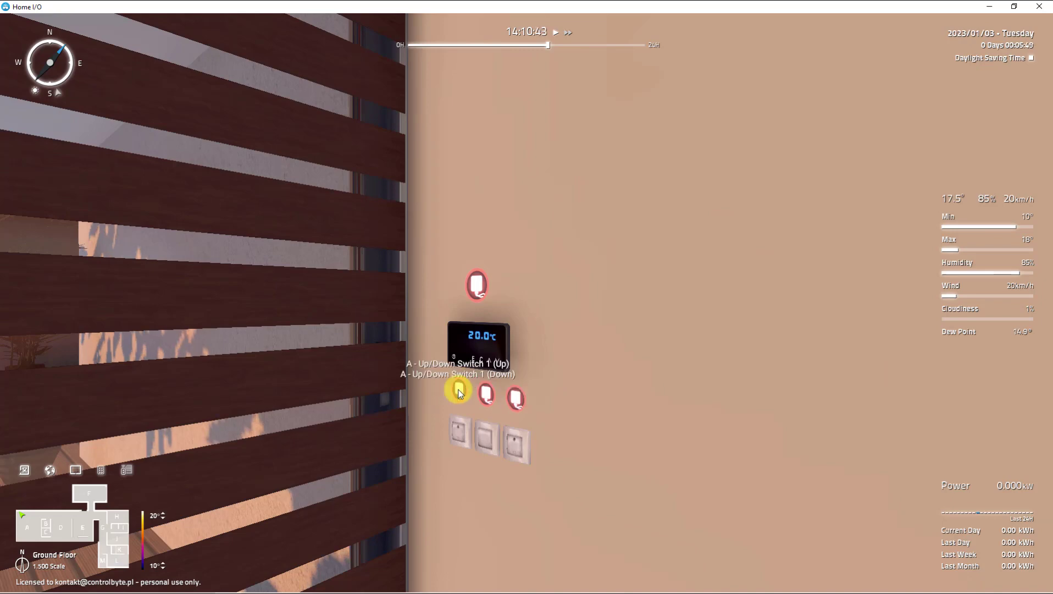
# - Raise the living-room blinds and turn the view back to the thermostat wall
pyautogui.click(457, 425)
pyautogui.scroll(-3, 457, 424)
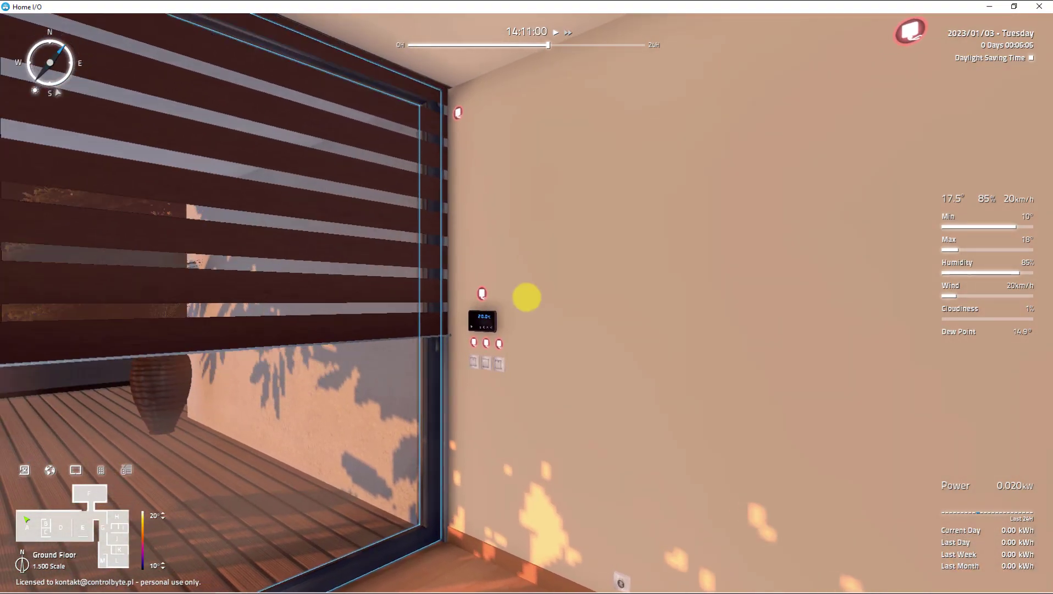
pyautogui.press('Left')
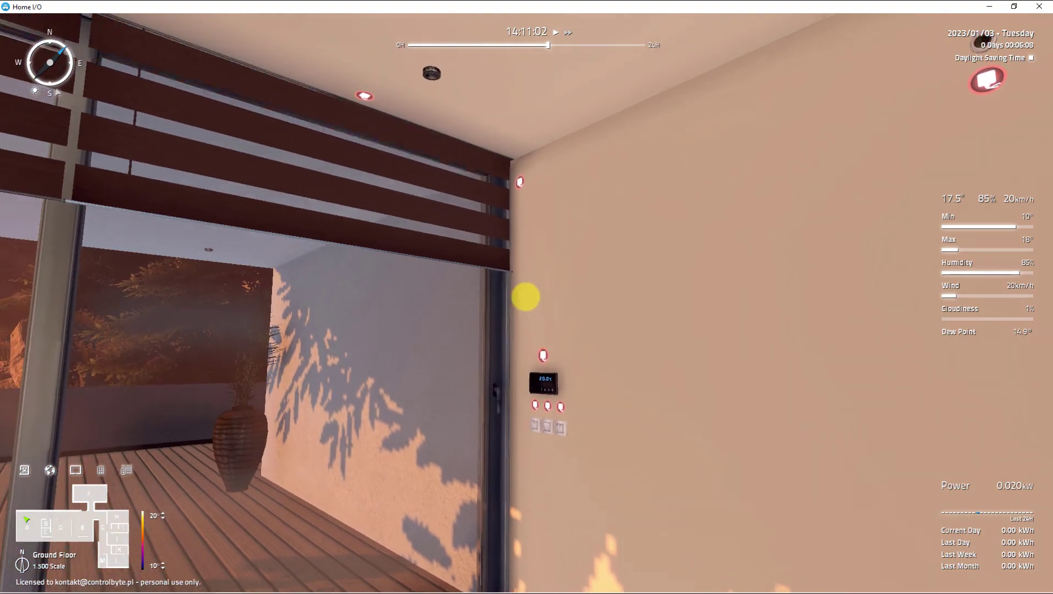
pyautogui.press('Down')
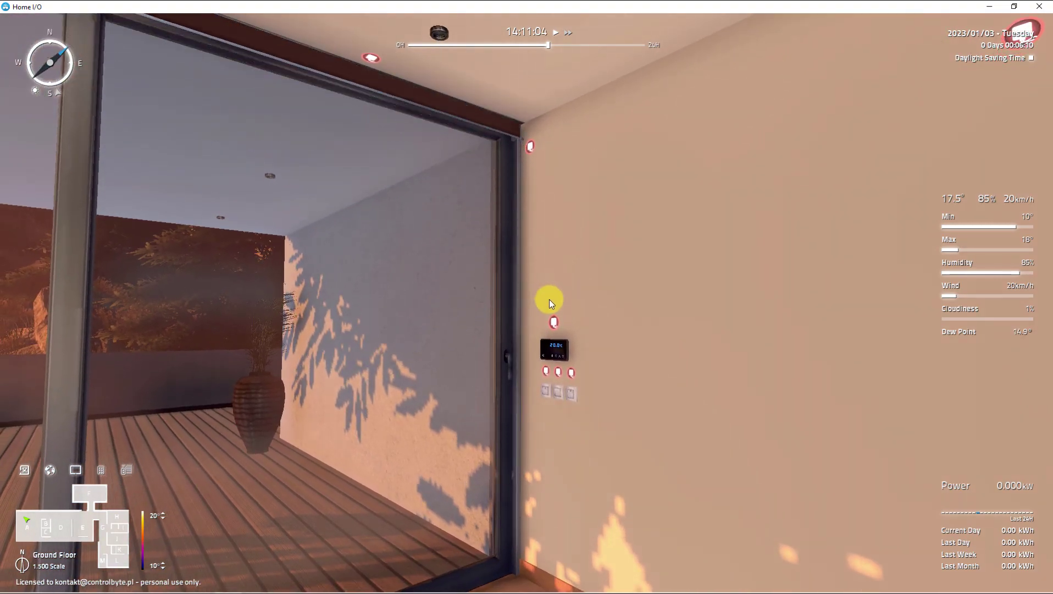
pyautogui.moveTo(527, 298); pyautogui.dragTo(526, 298, button='right')
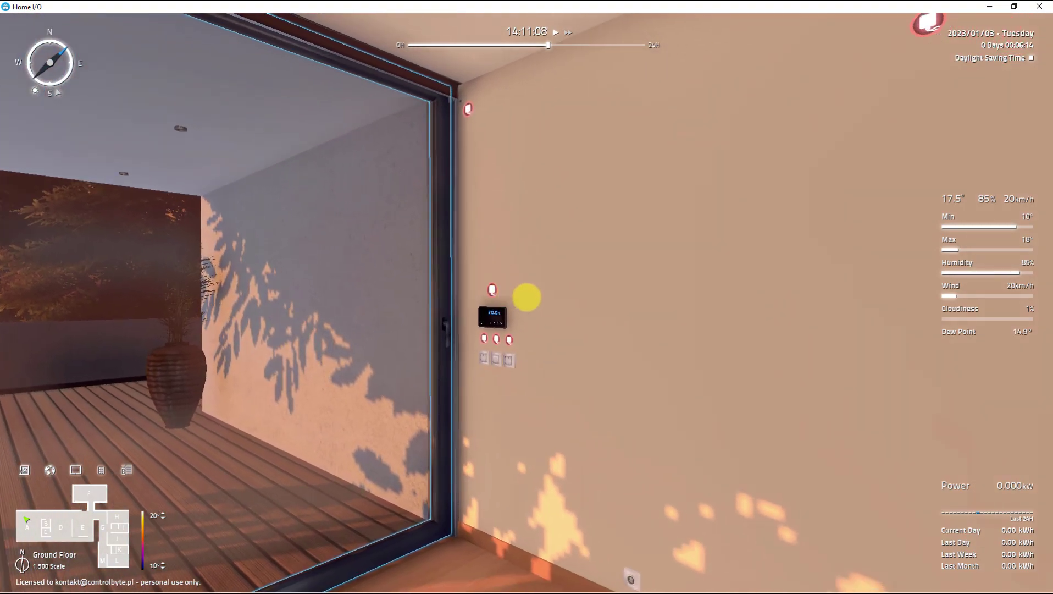
pyautogui.scroll(3, 527, 297)
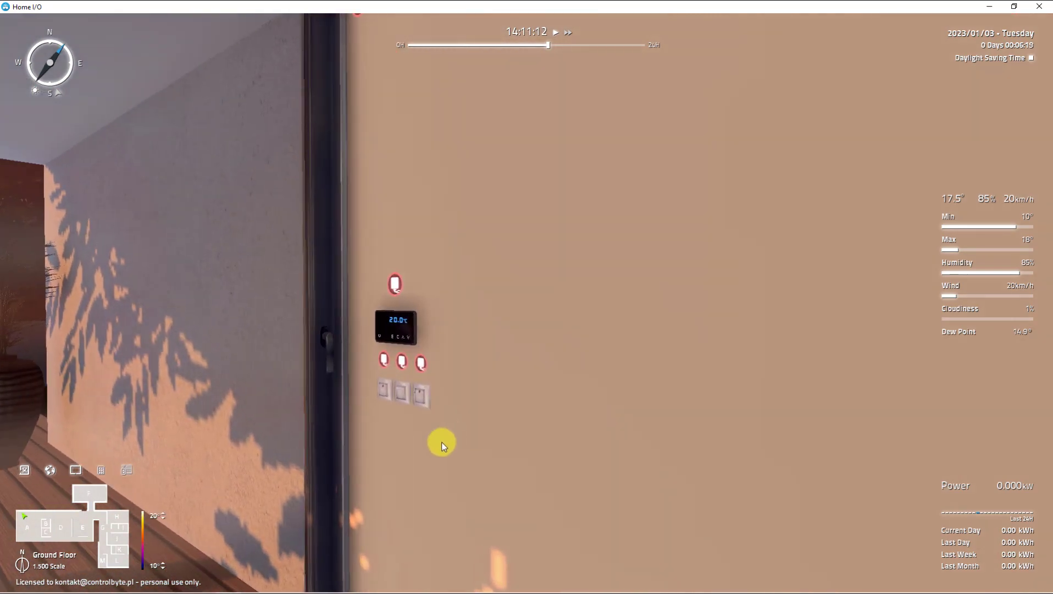
pyautogui.scroll(3, 442, 445)
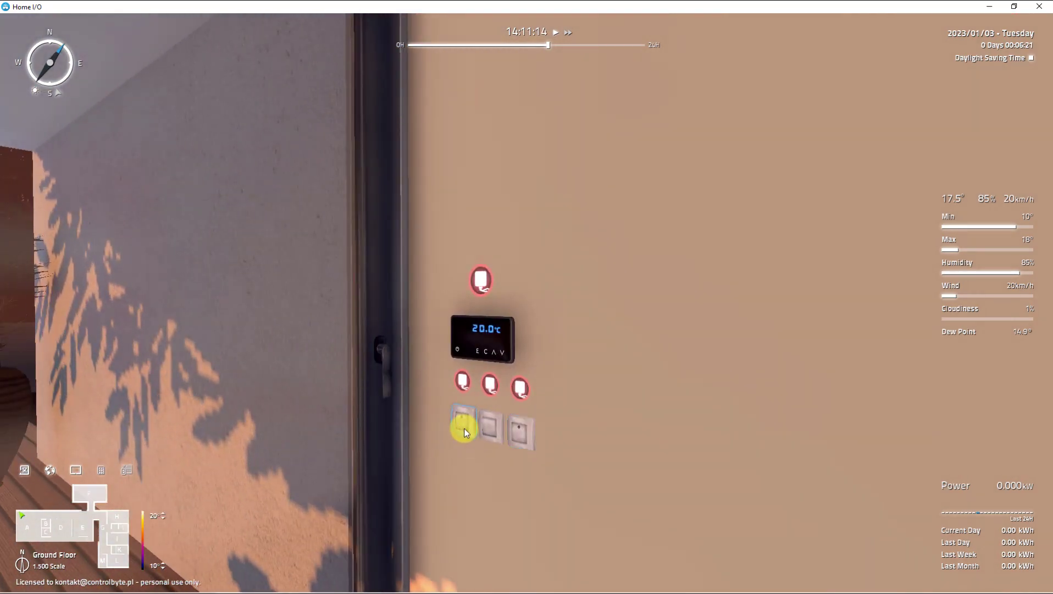
# - Lower the blind over the large window, watching it come down
pyautogui.click(464, 427)
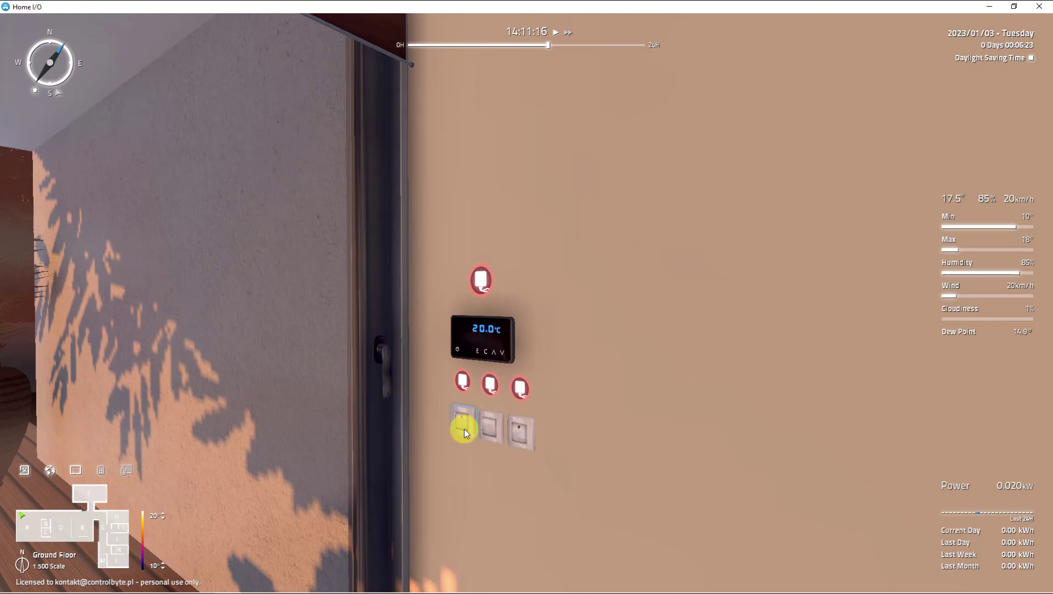
pyautogui.scroll(-3, 464, 427)
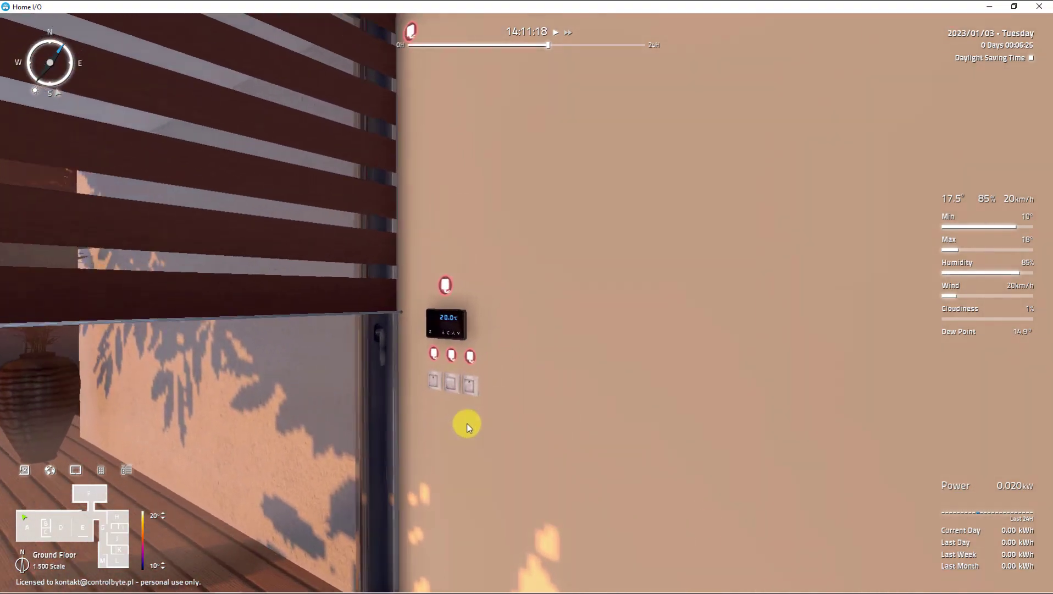
pyautogui.scroll(3, 467, 423)
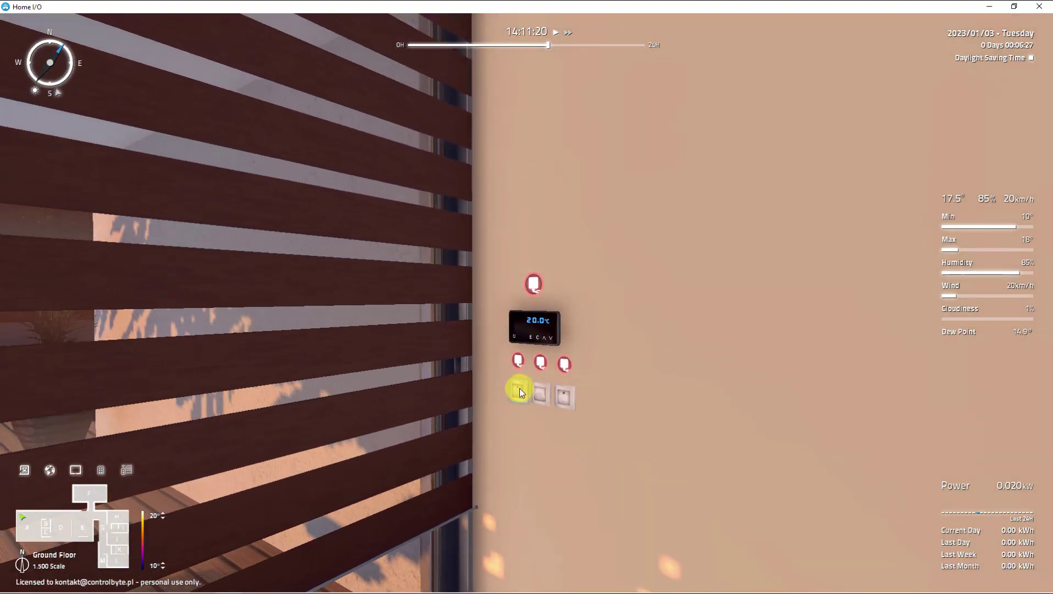
pyautogui.scroll(-3, 509, 402)
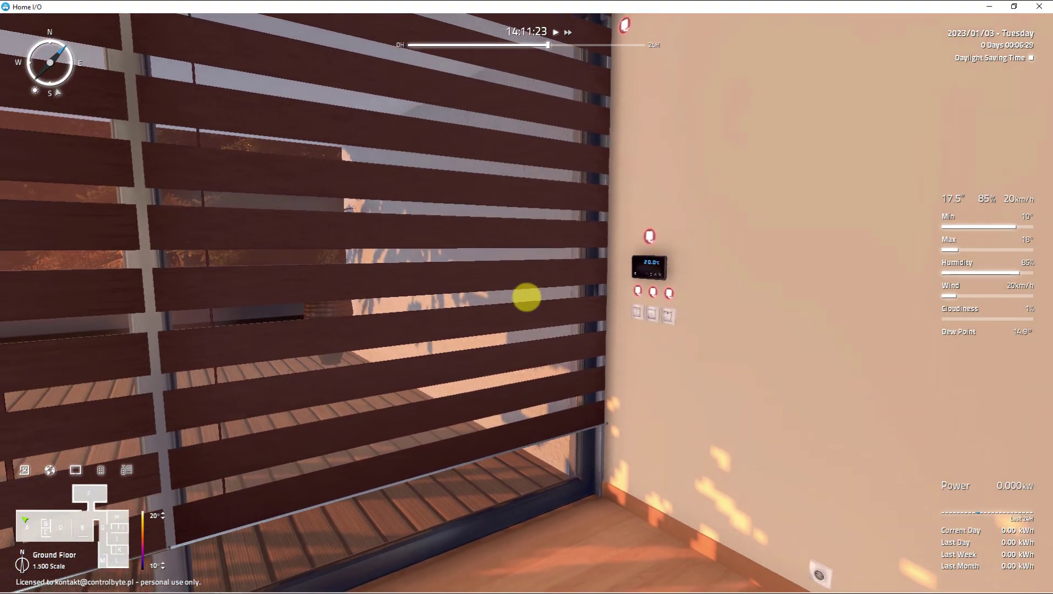
pyautogui.moveTo(525, 299); pyautogui.dragTo(527, 301, button='right')
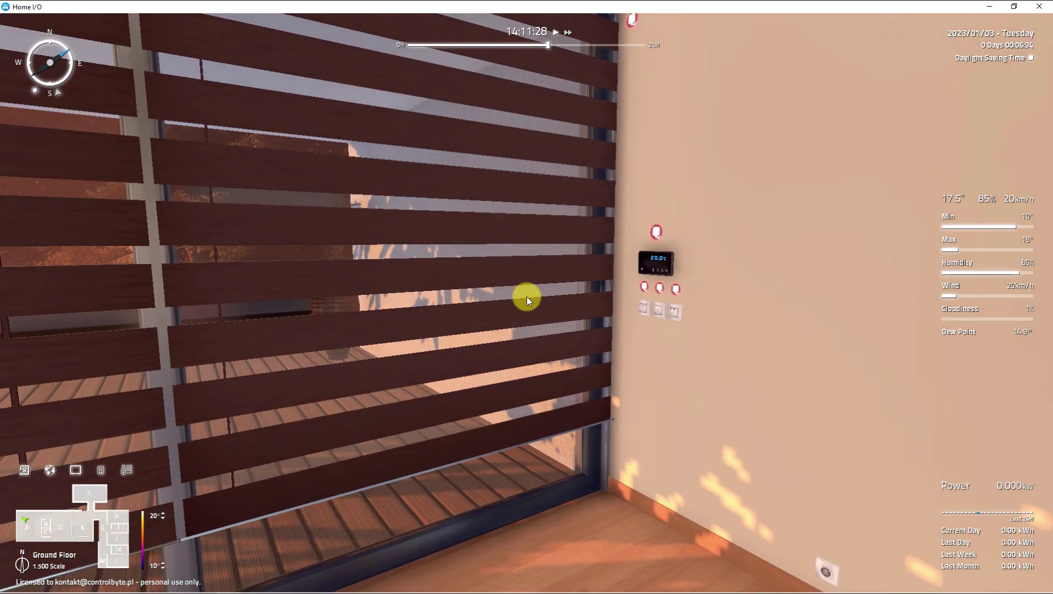
pyautogui.moveTo(526, 296); pyautogui.dragTo(529, 297, button='right')
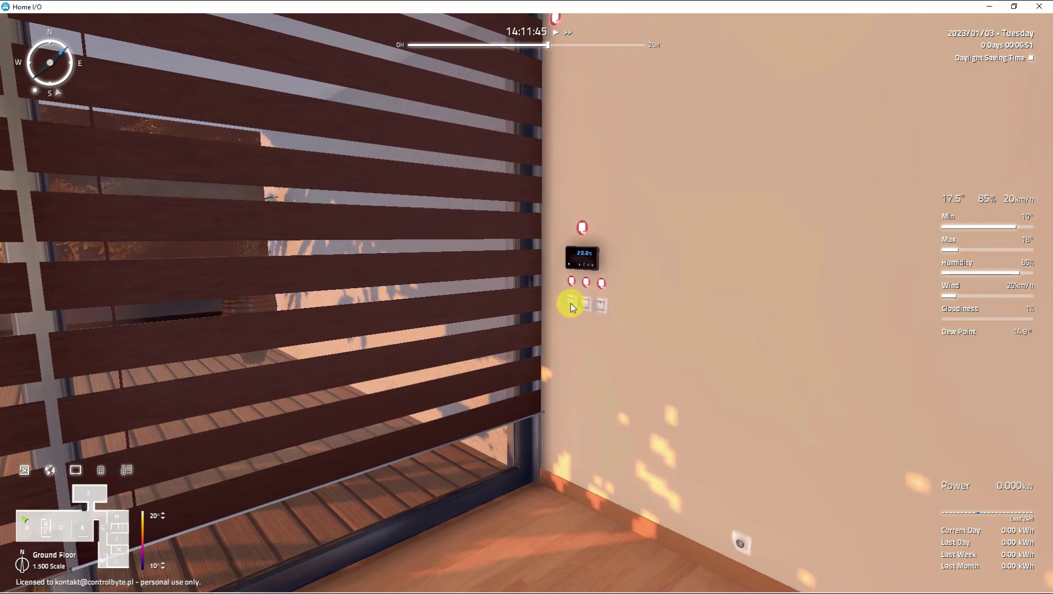
pyautogui.click(570, 302)
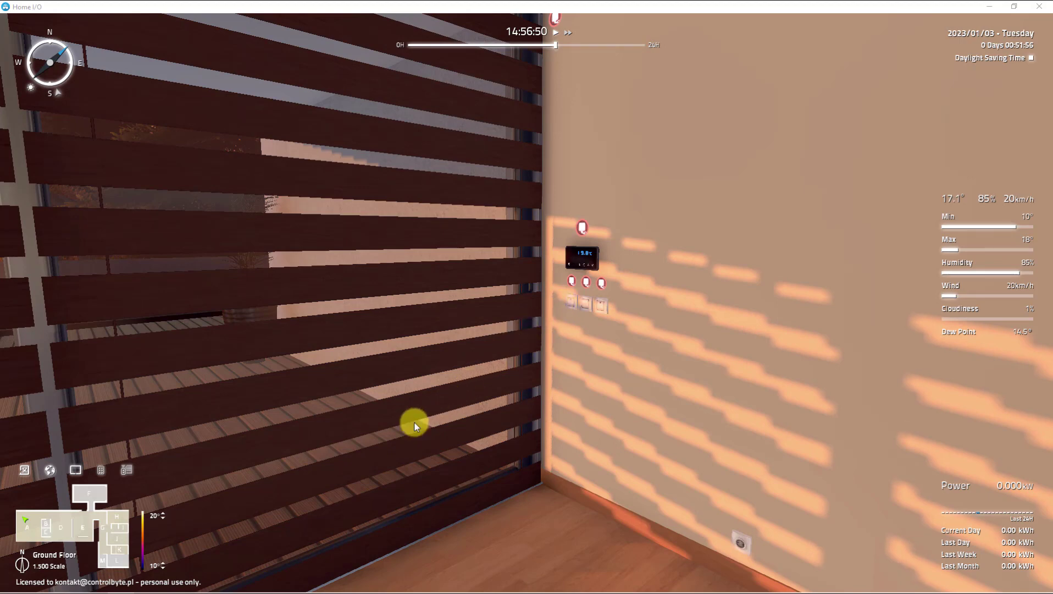
# - Move through the kitchen (D) and hallway to garage F, facing its light switch
pyautogui.click(56, 526)
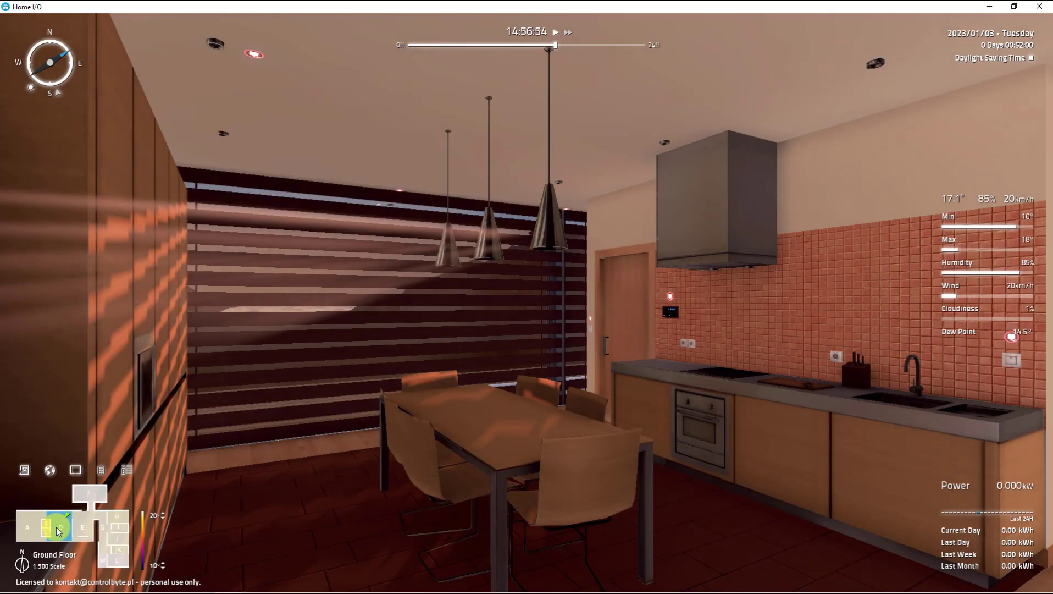
pyautogui.click(83, 531)
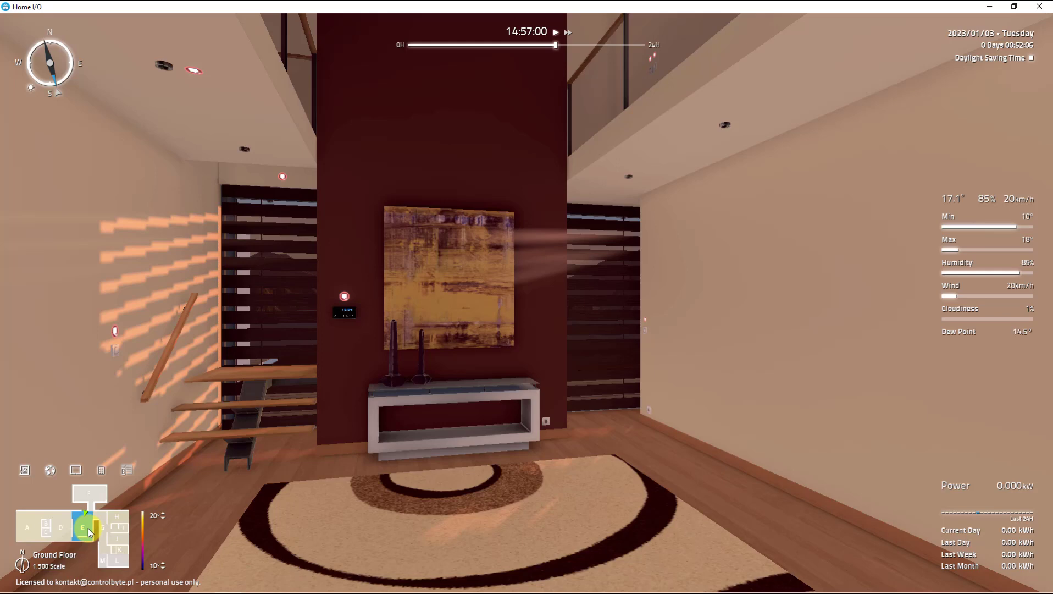
pyautogui.click(91, 491)
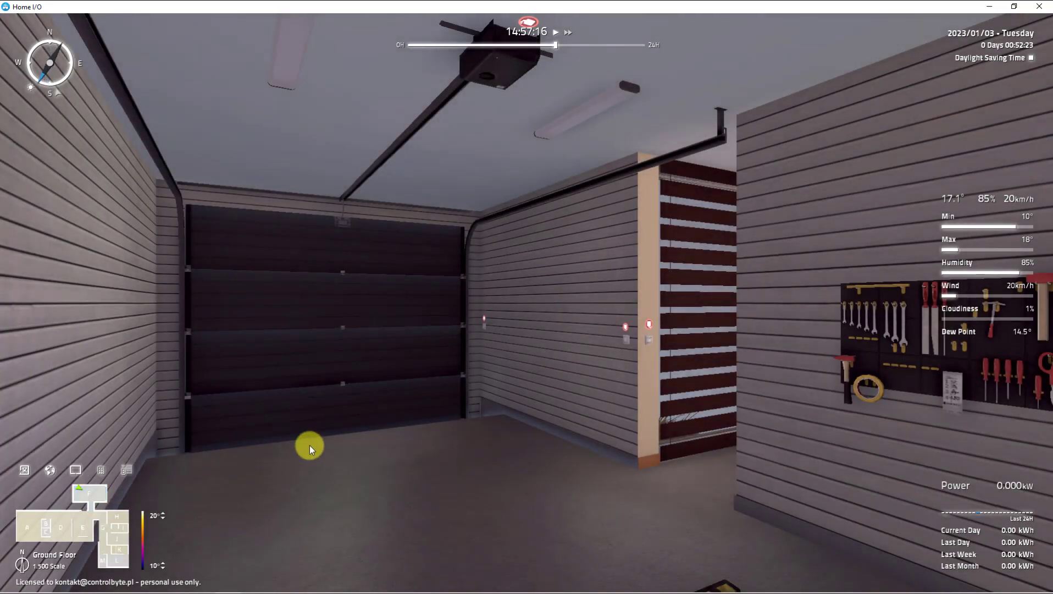
pyautogui.moveTo(308, 433)
pyautogui.mouseDown(button='right')
pyautogui.moveTo(527, 298)
pyautogui.moveTo(540, 358)
pyautogui.moveTo(553, 353)
pyautogui.mouseUp(button='right')
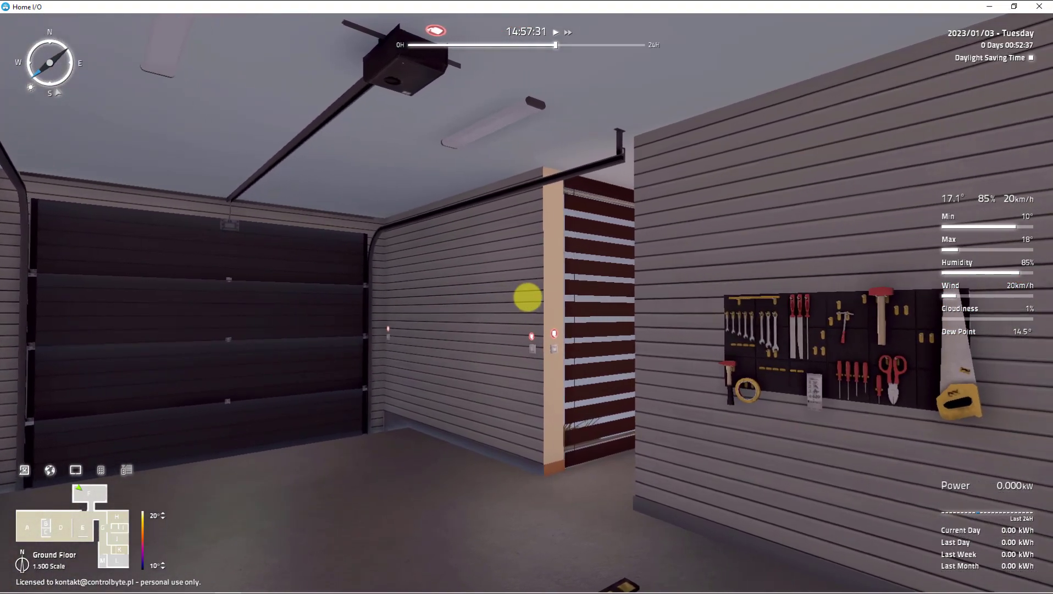
pyautogui.scroll(5, 553, 353)
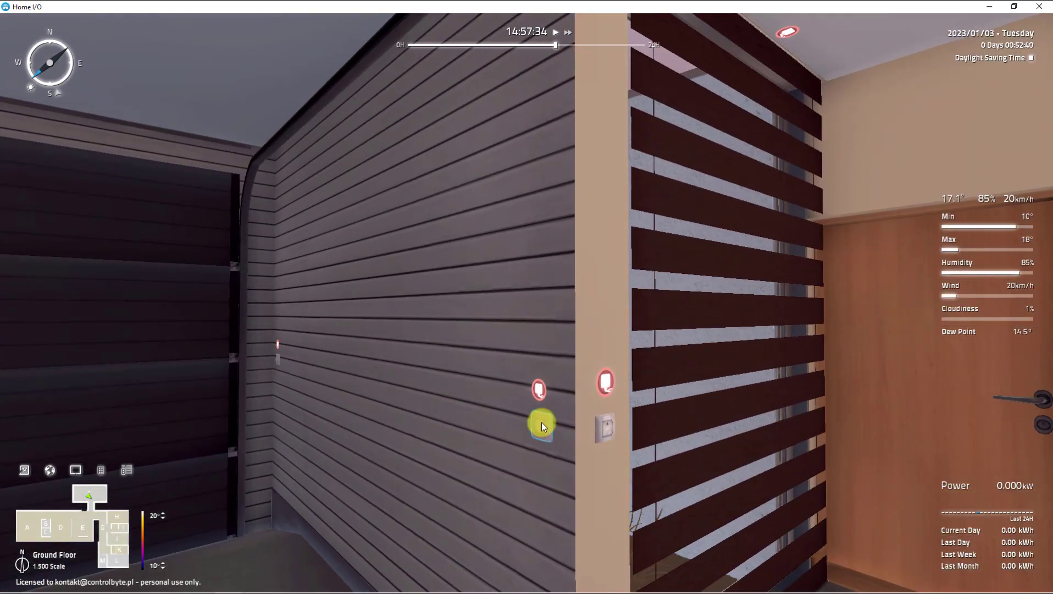
# - Toggle the garage light on and off several times, leaving it off
pyautogui.click(541, 423)
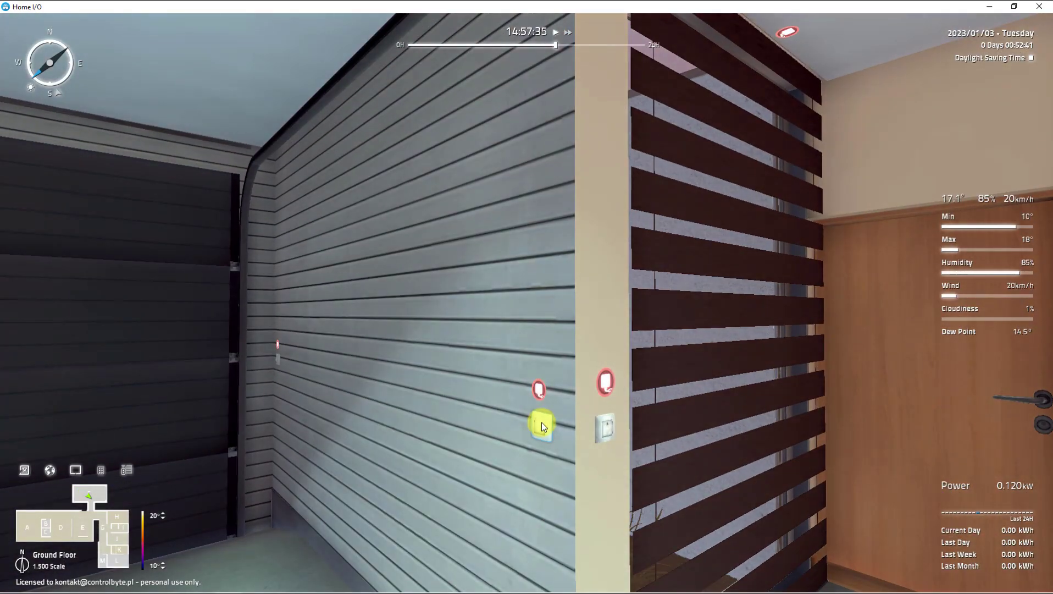
pyautogui.scroll(-5, 542, 422)
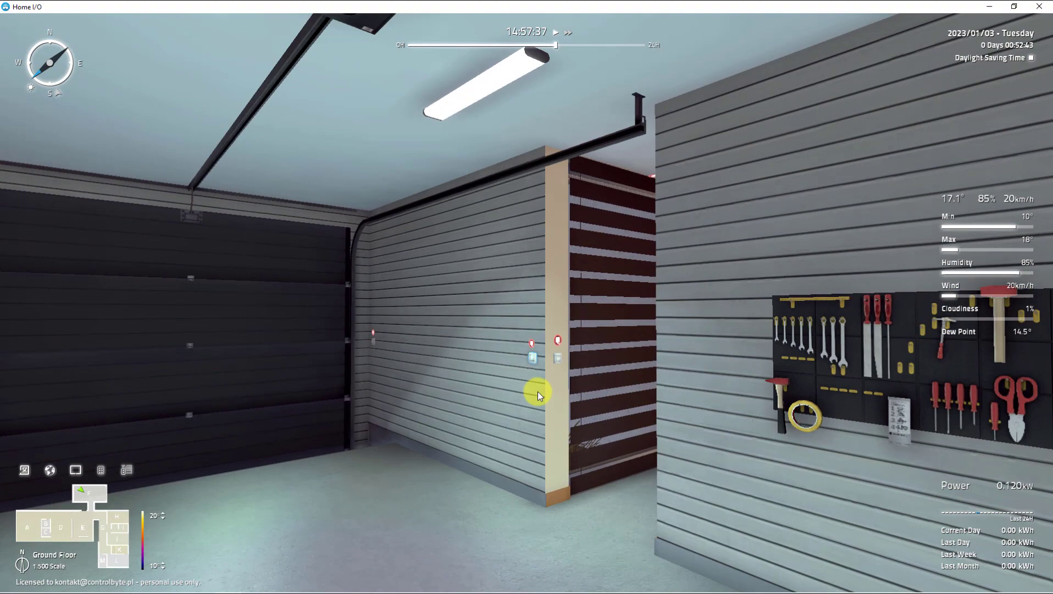
pyautogui.scroll(5, 537, 392)
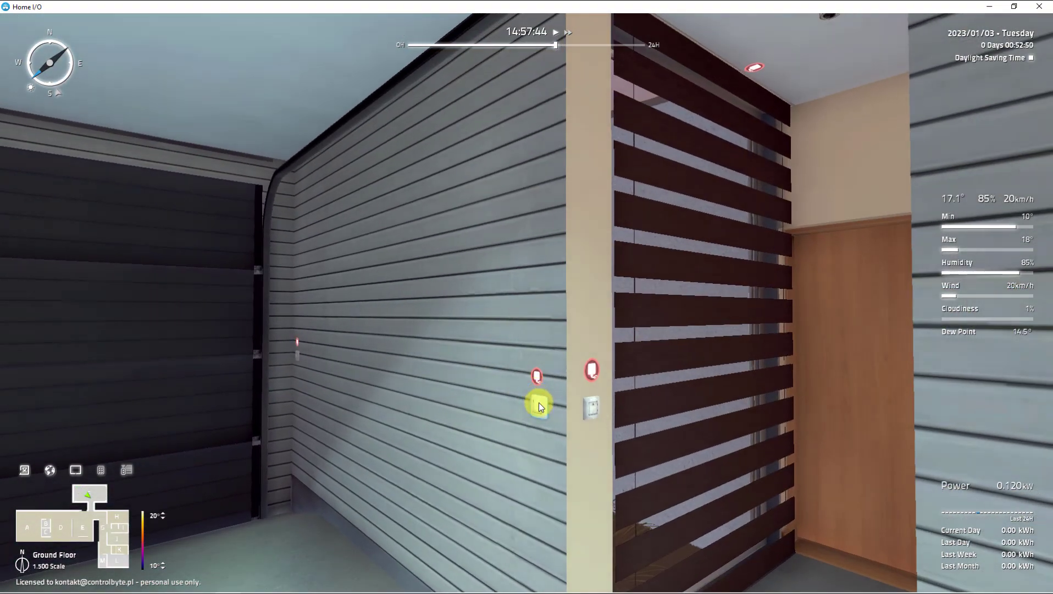
pyautogui.click(538, 409)
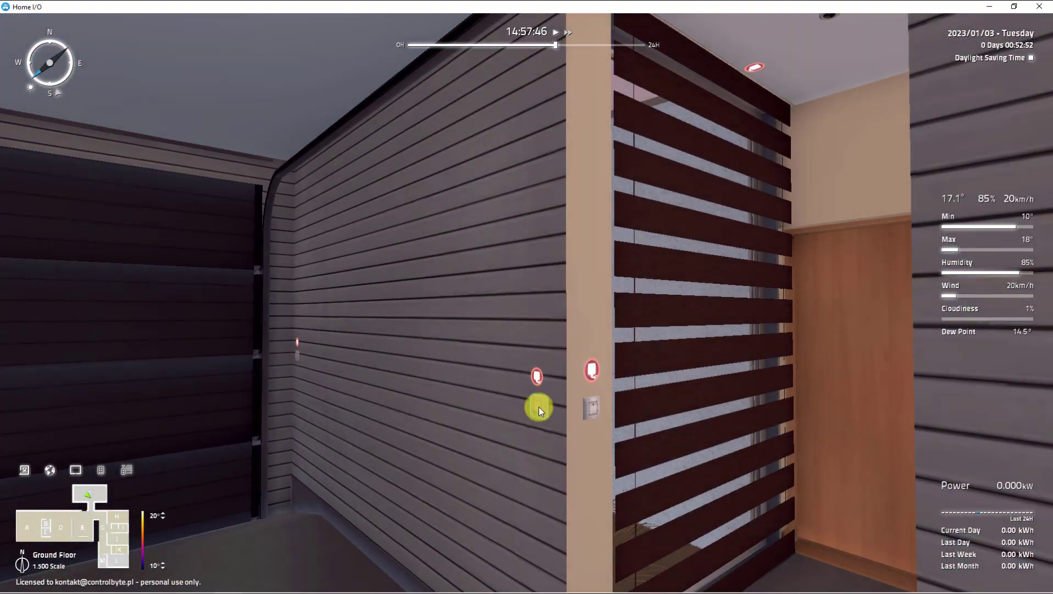
pyautogui.click(539, 405)
pyautogui.click(537, 409)
# - Return to living room A and centre the view on the thermostat
pyautogui.click(30, 524)
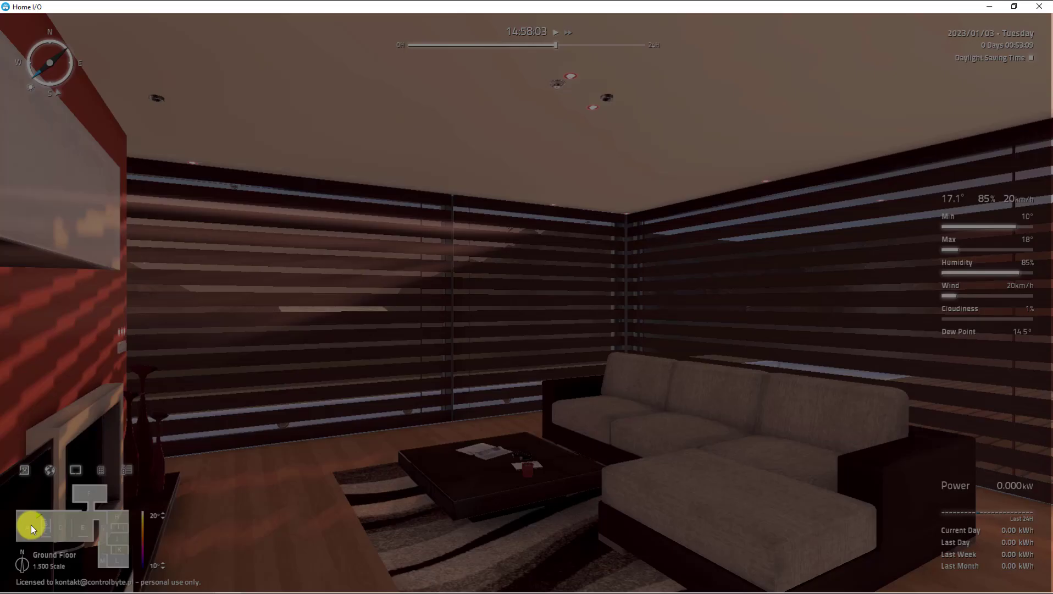
pyautogui.moveTo(329, 447)
pyautogui.mouseDown(button='right')
pyautogui.moveTo(528, 297)
pyautogui.moveTo(527, 305)
pyautogui.mouseUp(button='right')
pyautogui.scroll(5, 561, 399)
pyautogui.moveTo(562, 399); pyautogui.dragTo(527, 296, button='right')
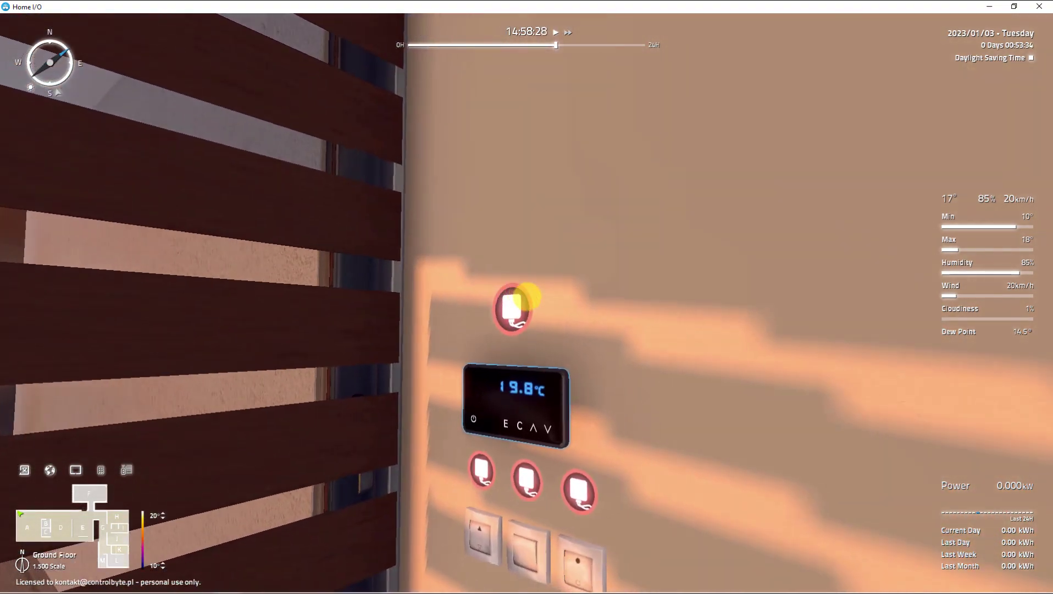
pyautogui.moveTo(527, 296); pyautogui.dragTo(541, 294, button='right')
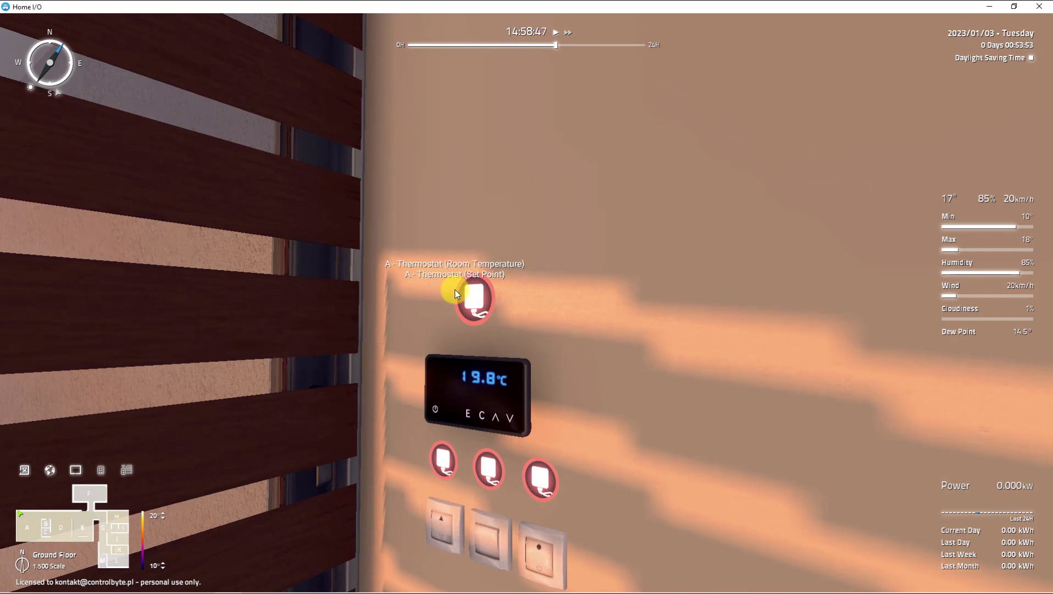
# - Power on the thermostat, select comfort mode, and raise the setpoint to 23.0°
pyautogui.click(436, 411)
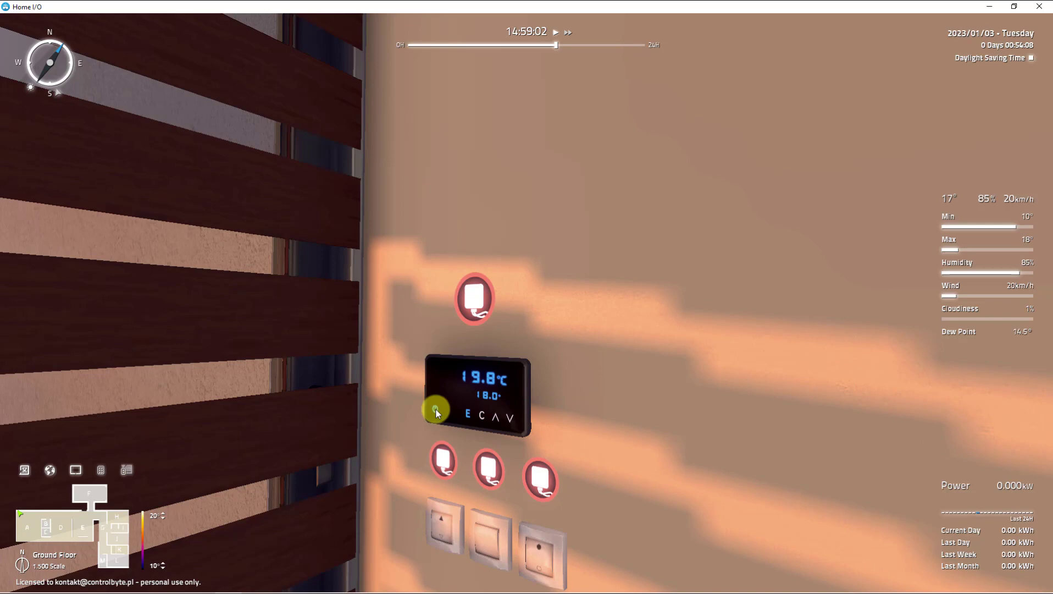
pyautogui.click(482, 416)
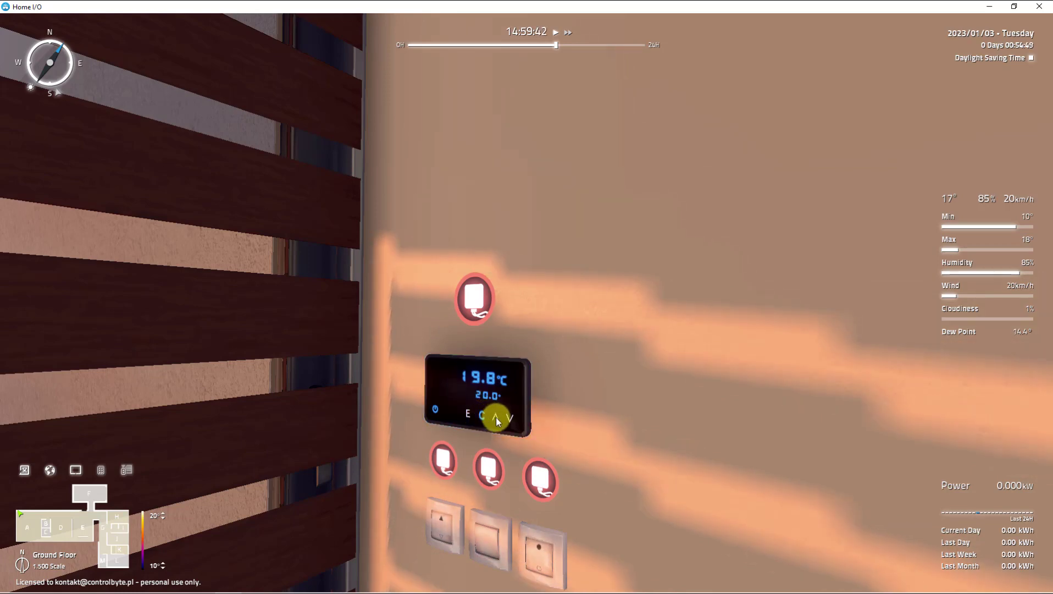
pyautogui.click(497, 417)
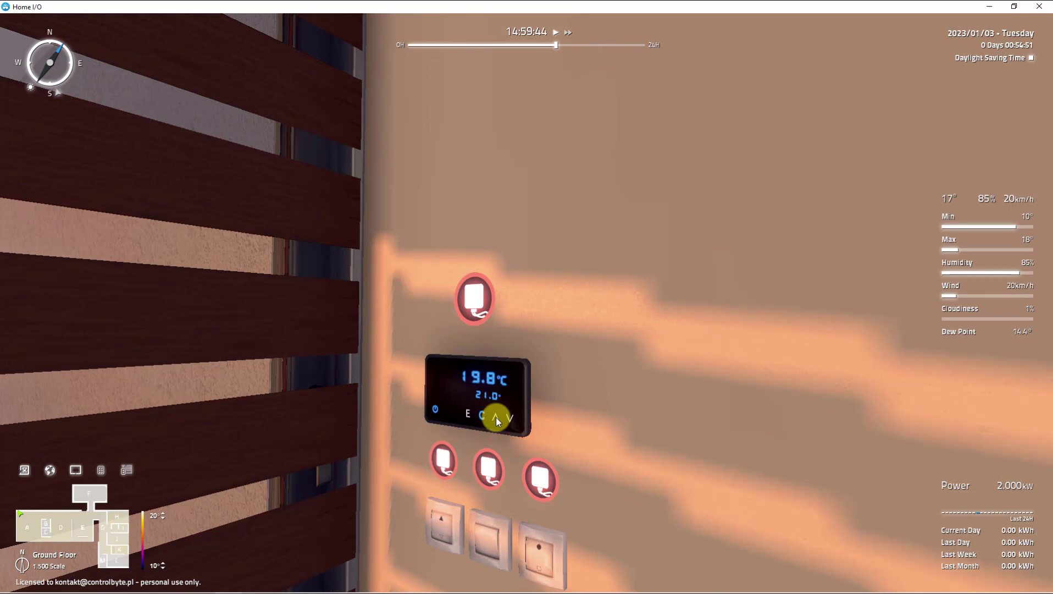
pyautogui.click(496, 418)
pyautogui.click(496, 417)
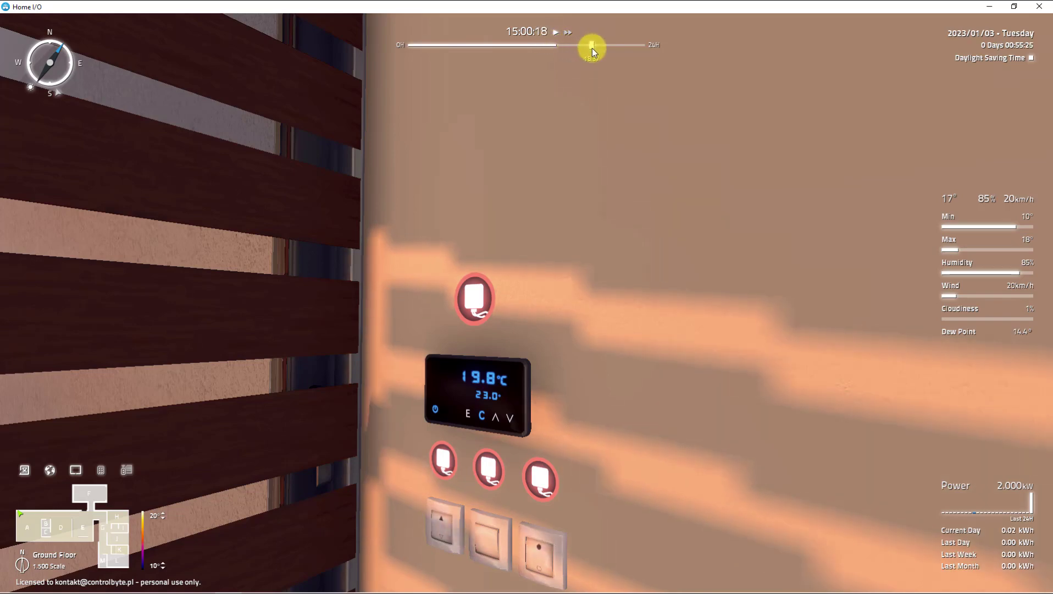
# - Fast-forward simulated time until about 18:37, when the living room reaches 23.5 °C
pyautogui.press('+')
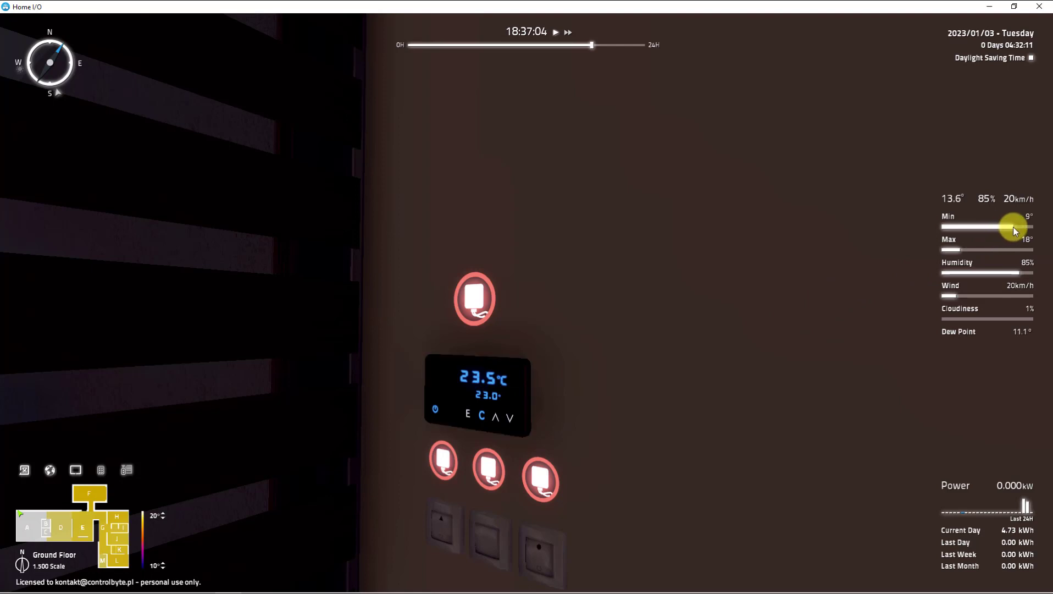
# - Lower the minimum outdoor temperature and humidity to 66%, and fast-forward the clock toward 06:00
pyautogui.moveTo(1013, 226); pyautogui.dragTo(964, 226)
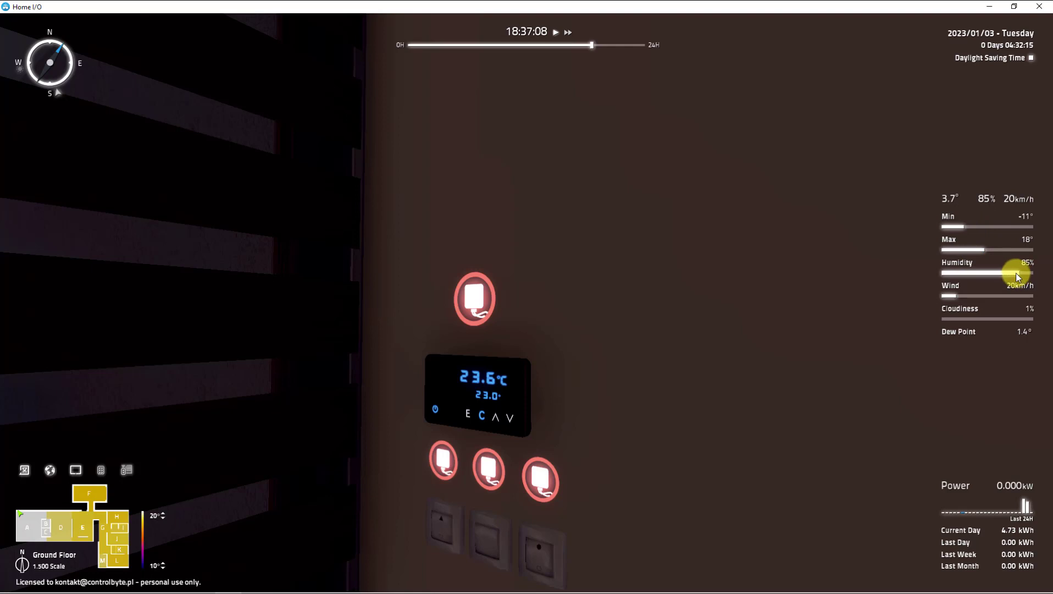
pyautogui.moveTo(1016, 272)
pyautogui.mouseDown()
pyautogui.moveTo(1002, 272)
pyautogui.moveTo(1007, 295)
pyautogui.moveTo(990, 319)
pyautogui.mouseUp()
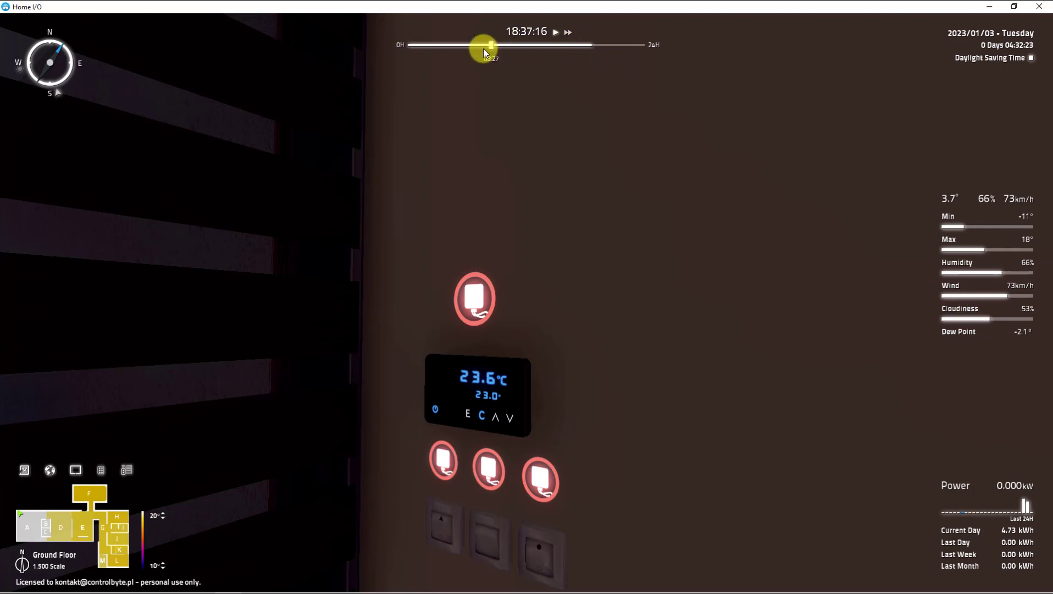
pyautogui.moveTo(484, 50); pyautogui.dragTo(467, 47)
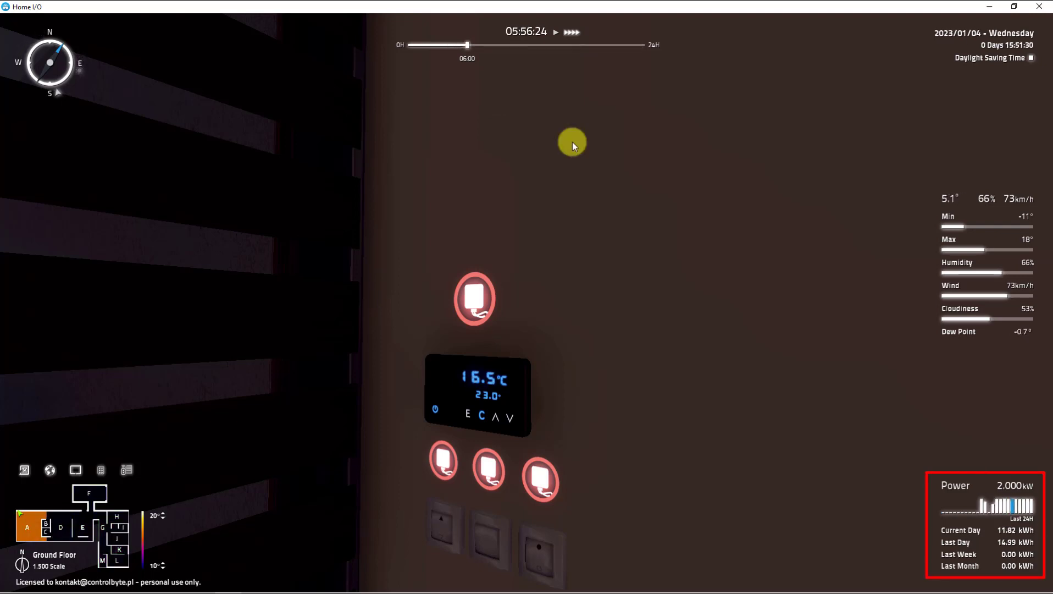
# - Slow simulated time back to normal speed at 06:00 Wednesday while the living room keeps heating
pyautogui.press('-')
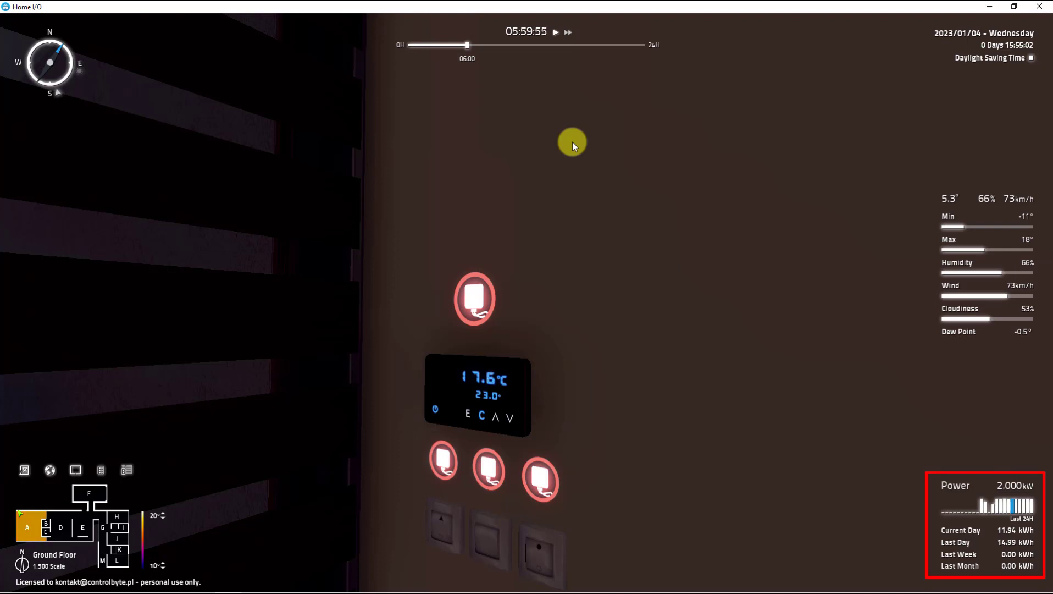